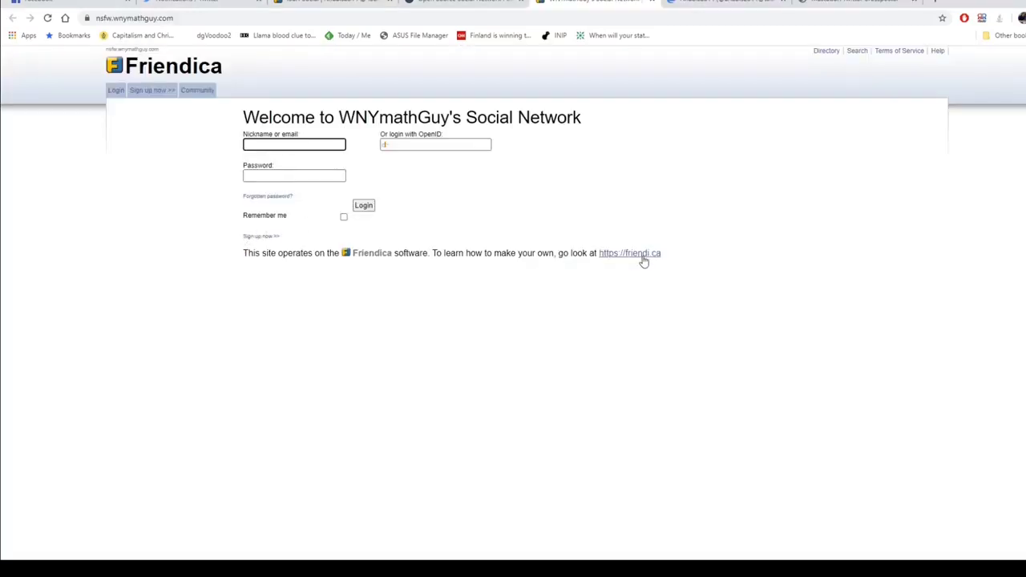
Open the 'Sign up now' registration form, then close that page without registering.
{"action": "left_click", "coordinate": [268, 237]}
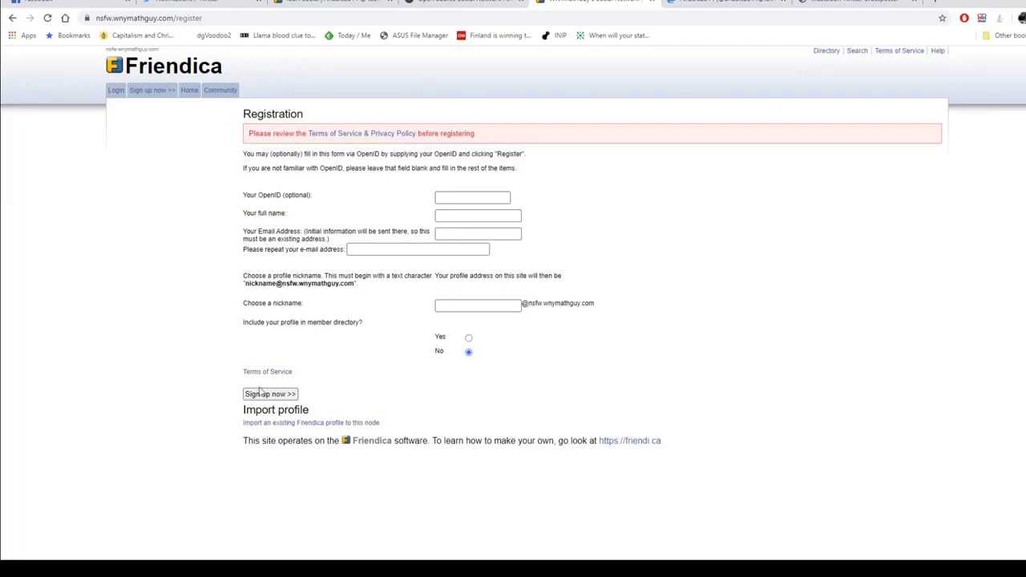
{"action": "left_click", "coordinate": [639, 2]}
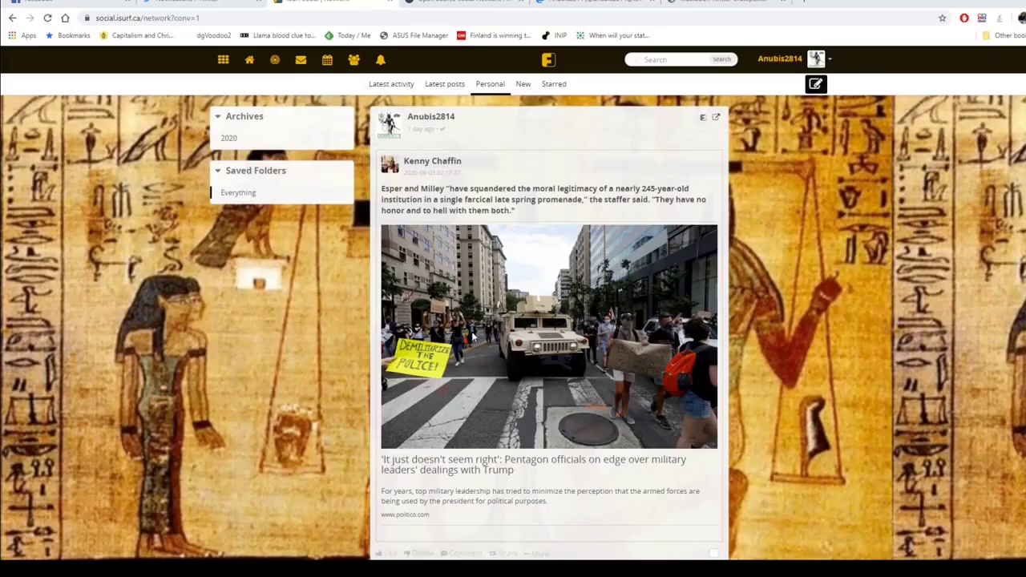
Open Settings from the avatar menu, expand Password change, then switch to Profile details.
{"action": "left_click", "coordinate": [811, 60]}
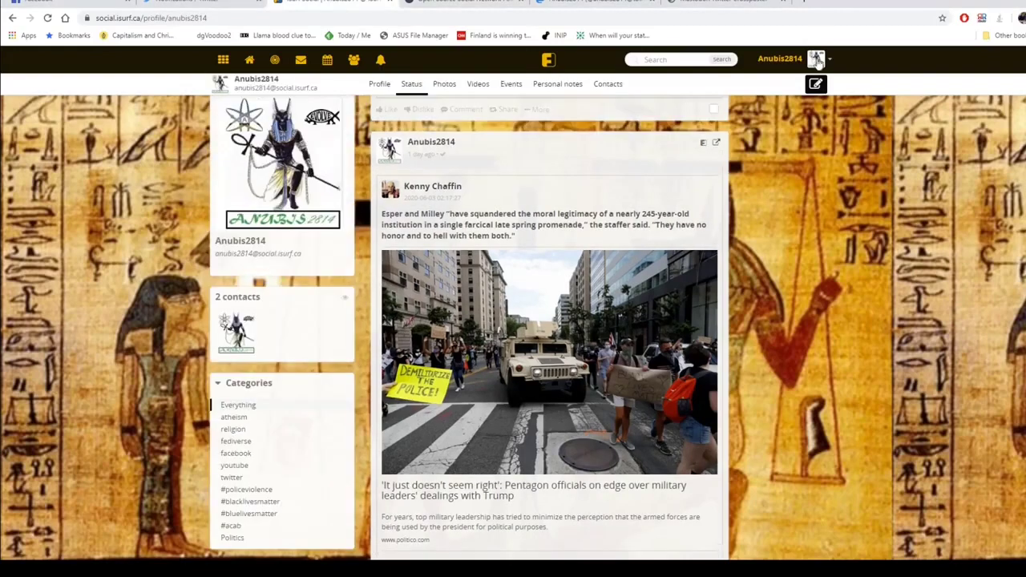
{"action": "left_click", "coordinate": [817, 61]}
{"action": "left_click", "coordinate": [782, 274]}
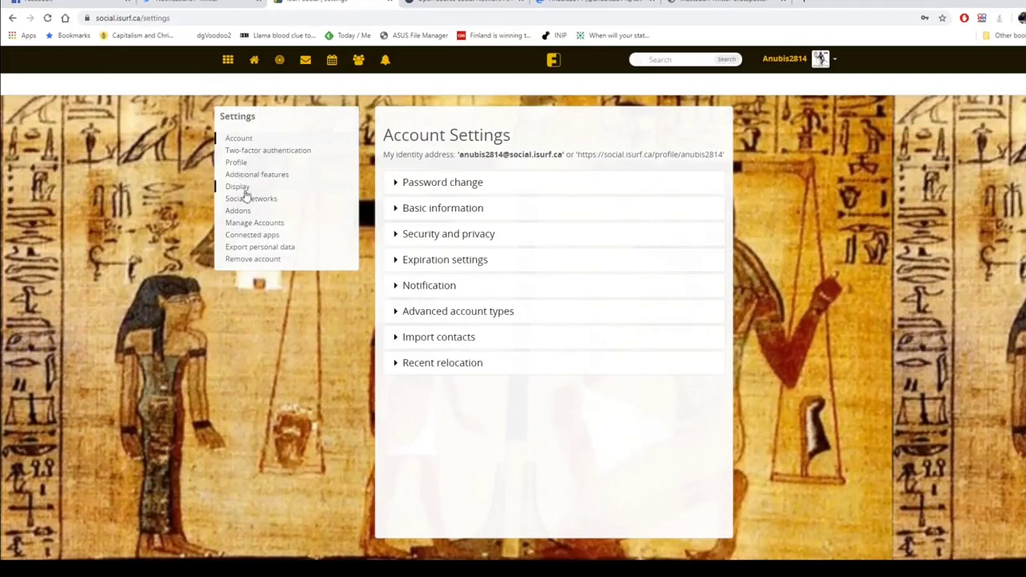
{"action": "left_click", "coordinate": [245, 141]}
{"action": "left_click", "coordinate": [399, 189]}
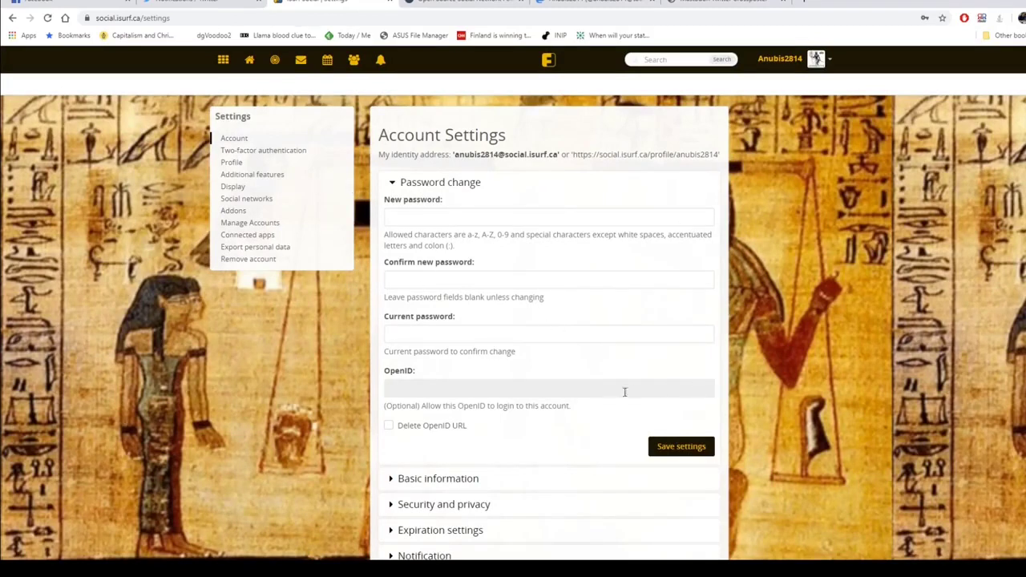
{"action": "left_click", "coordinate": [236, 162]}
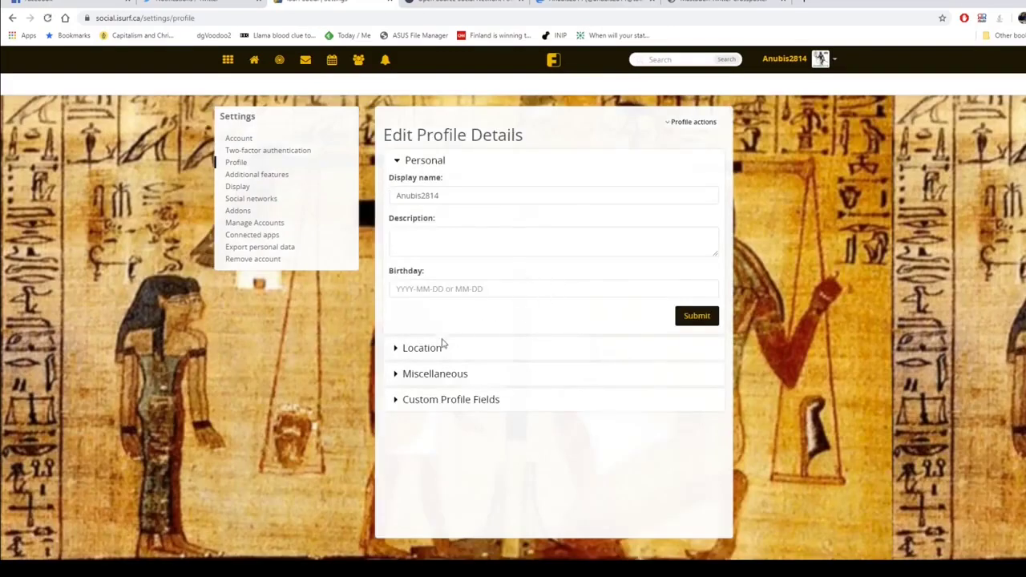
Expand the Location, Miscellaneous and Custom Profile Fields sections of Edit Profile Details.
{"action": "left_click", "coordinate": [397, 350]}
{"action": "left_click", "coordinate": [396, 442]}
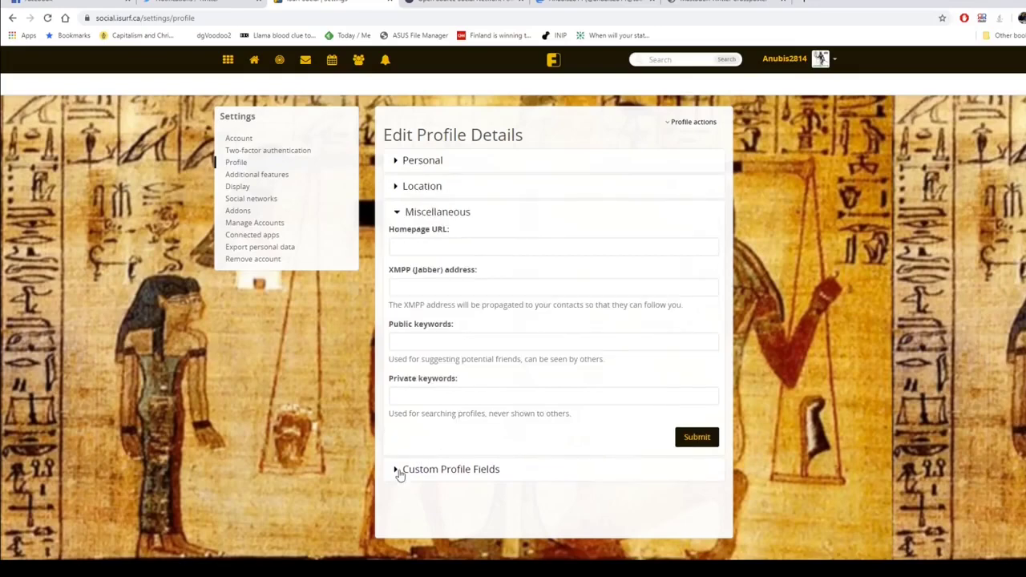
{"action": "left_click", "coordinate": [399, 473]}
{"action": "left_click", "coordinate": [238, 138]}
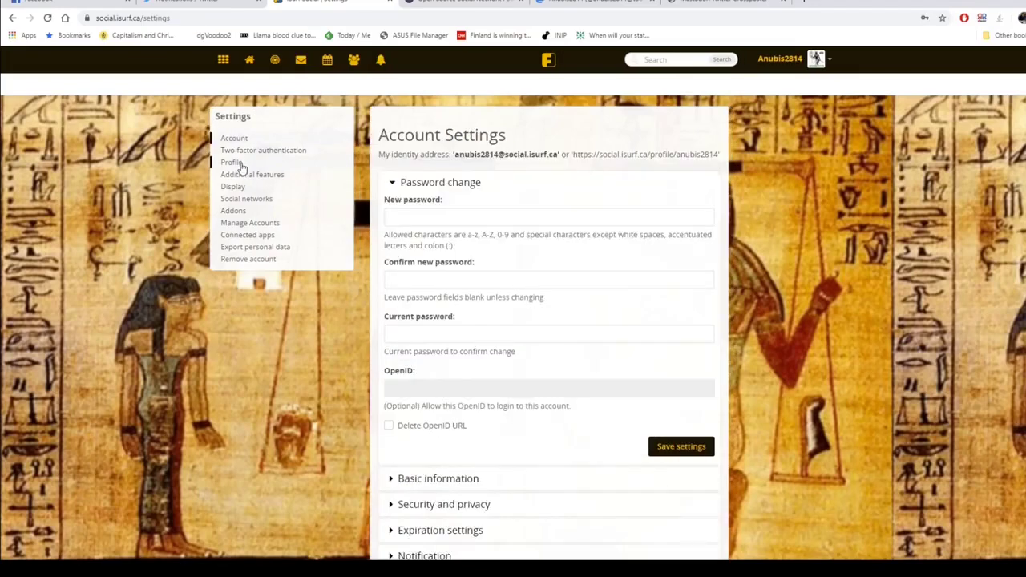
{"action": "left_click", "coordinate": [237, 164]}
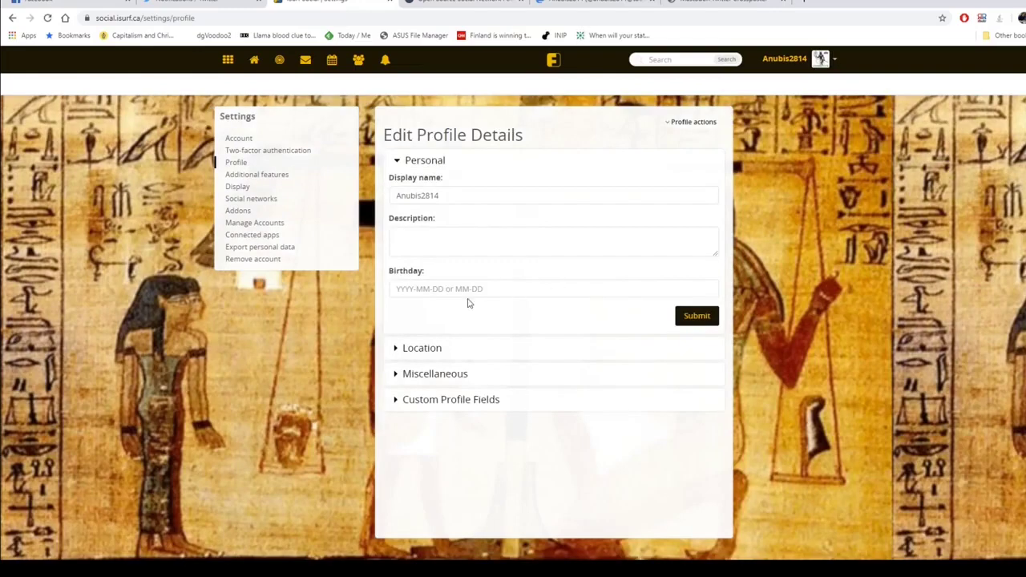
{"action": "left_click", "coordinate": [402, 354]}
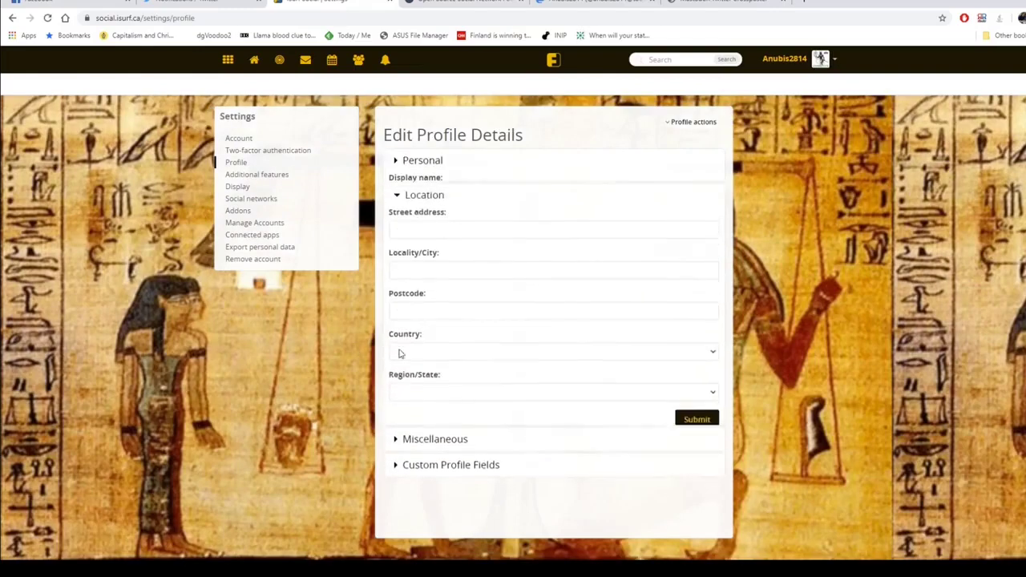
{"action": "left_click", "coordinate": [398, 445]}
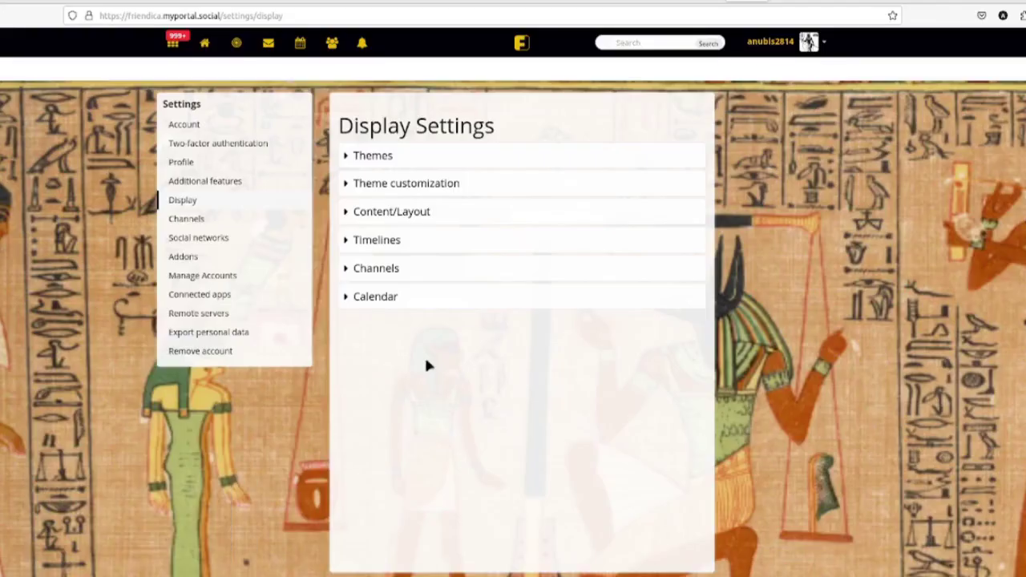
Expand Themes and browse the Display theme list, leaving Frio selected.
{"action": "left_click", "coordinate": [347, 158]}
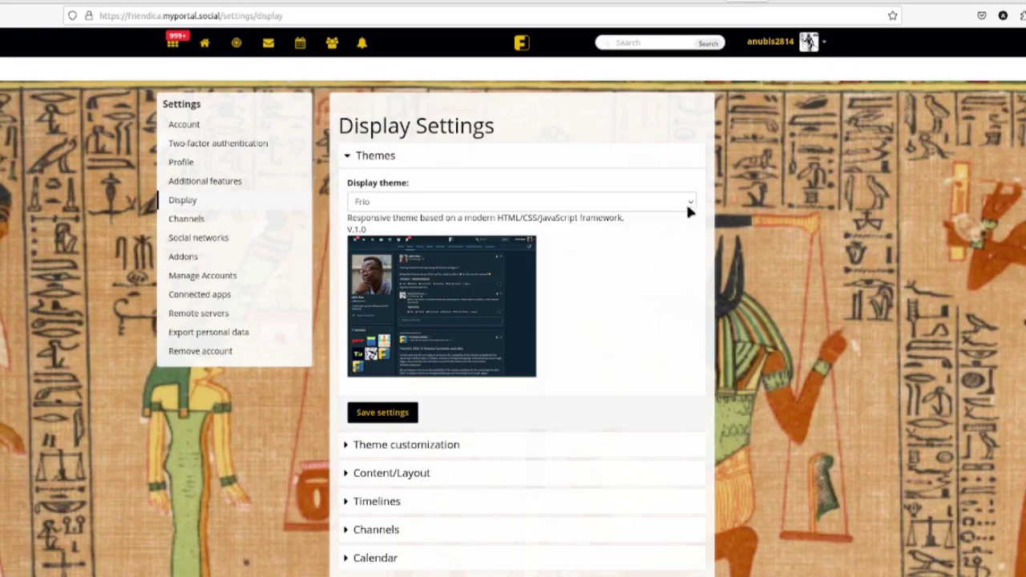
{"action": "left_click", "coordinate": [687, 202]}
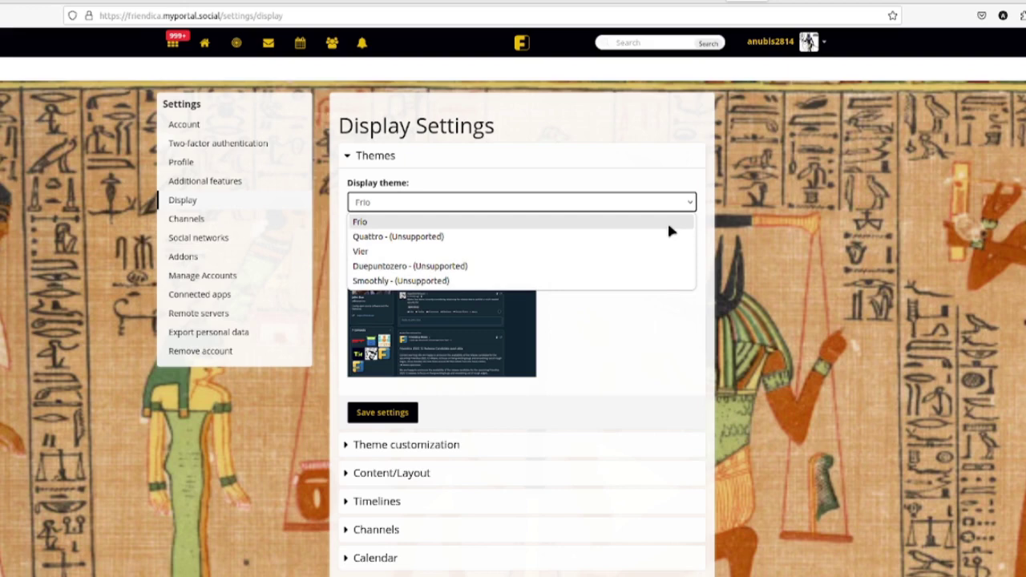
{"action": "left_click", "coordinate": [691, 207]}
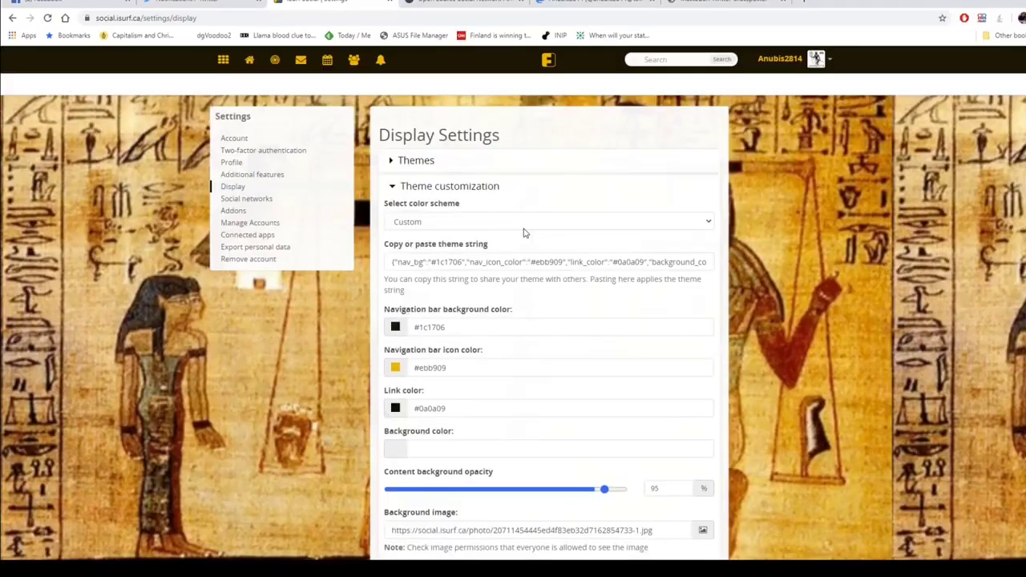
Scroll through the theme colours, choose a different background image style, and submit the changes.
{"action": "scroll", "coordinate": [522, 233], "scroll_direction": "down", "scroll_amount": 3}
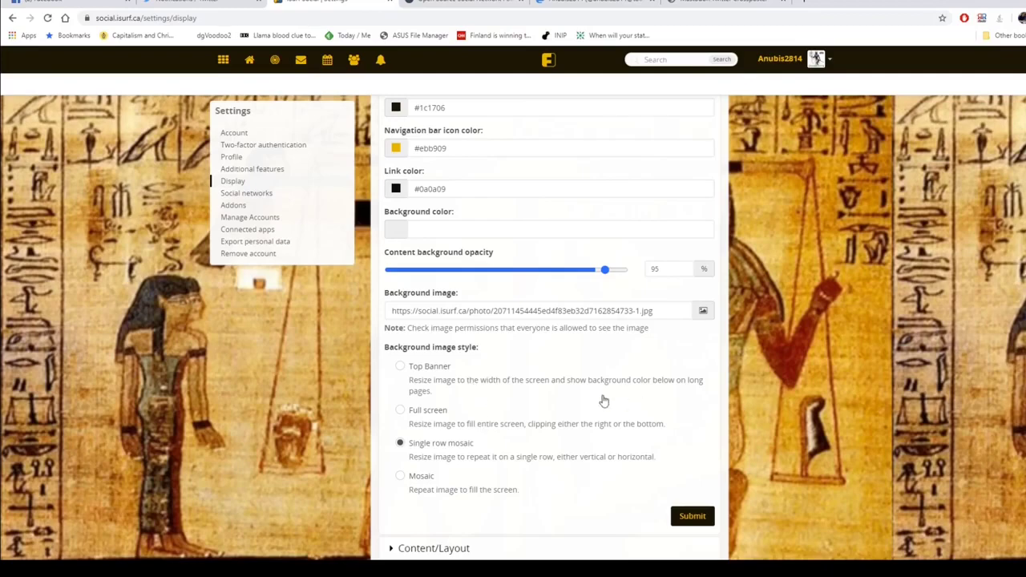
{"action": "left_click", "coordinate": [400, 366]}
{"action": "left_click", "coordinate": [688, 518]}
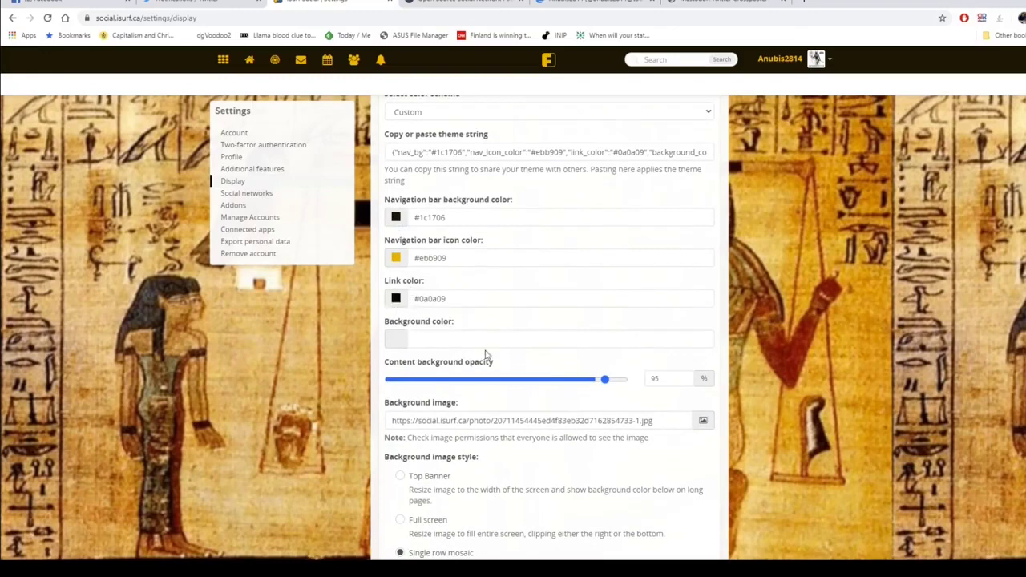
{"action": "scroll", "coordinate": [490, 347], "scroll_direction": "down", "scroll_amount": 2}
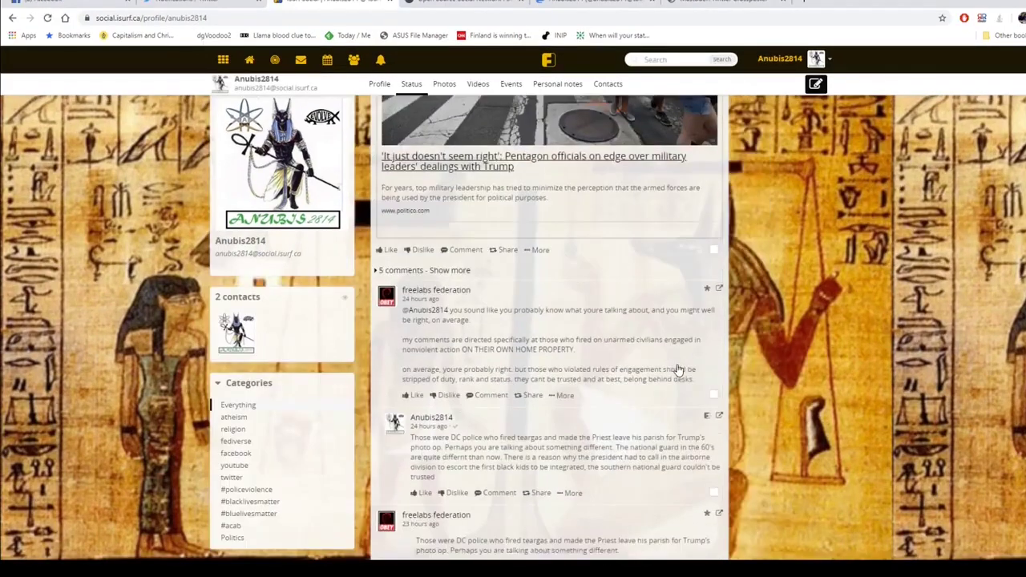
Scroll the profile feed, then expand Content/Layout showing 25 items per page and 60-second refresh.
{"action": "scroll", "coordinate": [677, 369], "scroll_direction": "down", "scroll_amount": 10}
{"action": "scroll", "coordinate": [677, 369], "scroll_direction": "down", "scroll_amount": 10}
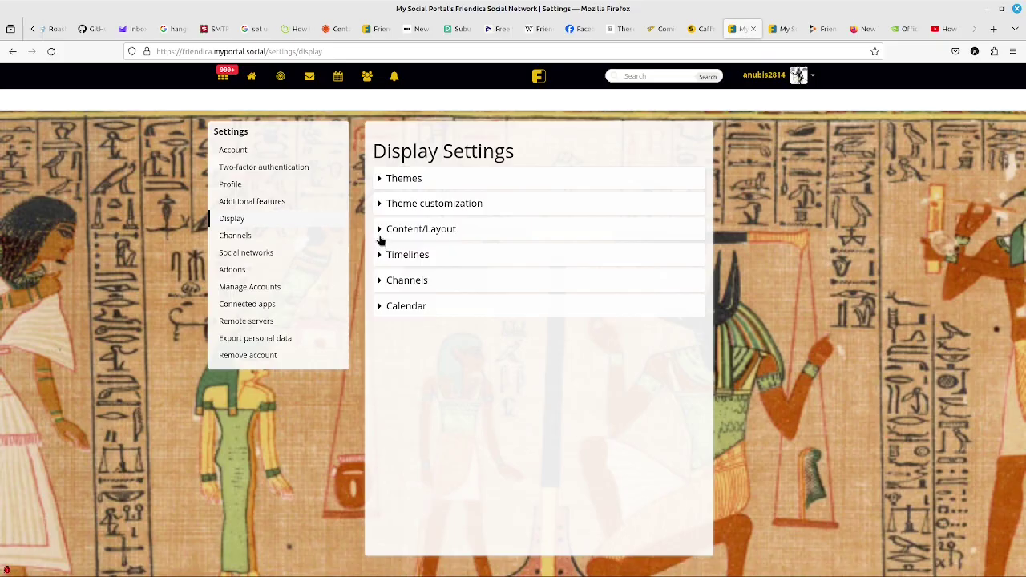
{"action": "left_click", "coordinate": [383, 232]}
{"action": "scroll", "coordinate": [801, 313], "scroll_direction": "down", "scroll_amount": 2}
{"action": "scroll", "coordinate": [815, 308], "scroll_direction": "down", "scroll_amount": 1}
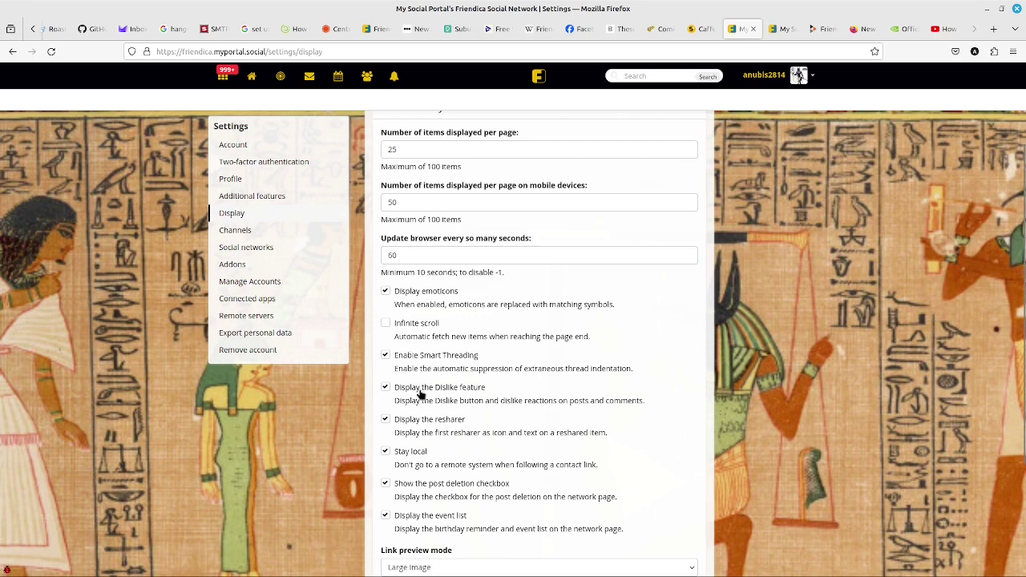
Scroll down Content/Layout, expand the Calendar options, and save the display settings.
{"action": "scroll", "coordinate": [420, 393], "scroll_direction": "down", "scroll_amount": 2}
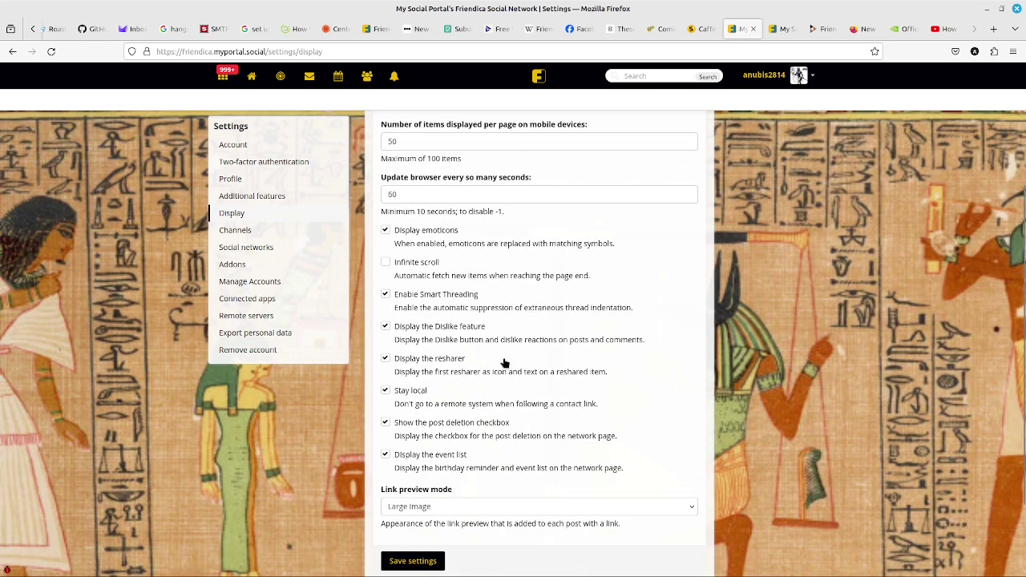
{"action": "scroll", "coordinate": [481, 356], "scroll_direction": "down", "scroll_amount": 2}
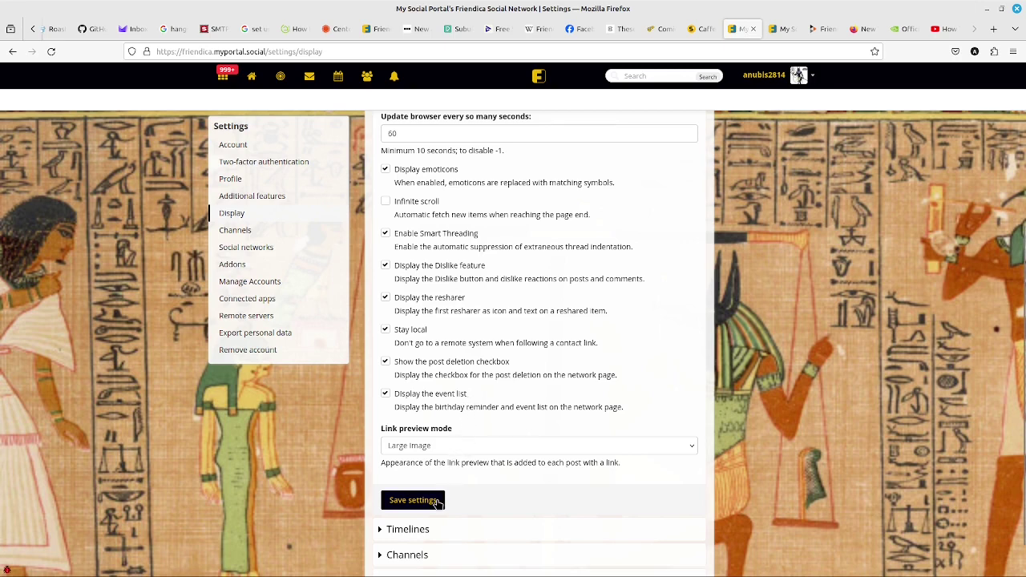
{"action": "scroll", "coordinate": [430, 528], "scroll_direction": "down", "scroll_amount": 1}
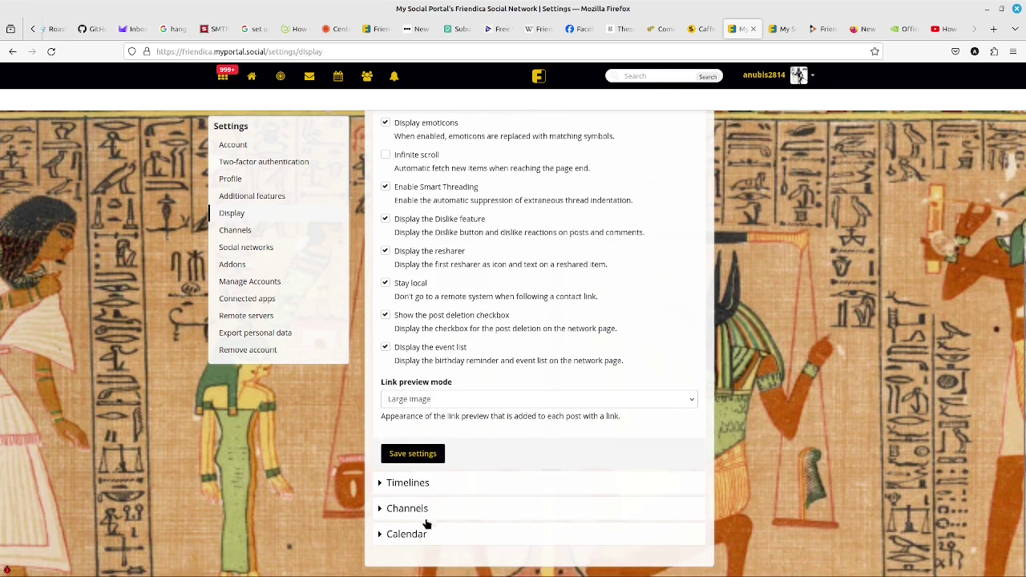
{"action": "left_click", "coordinate": [385, 535]}
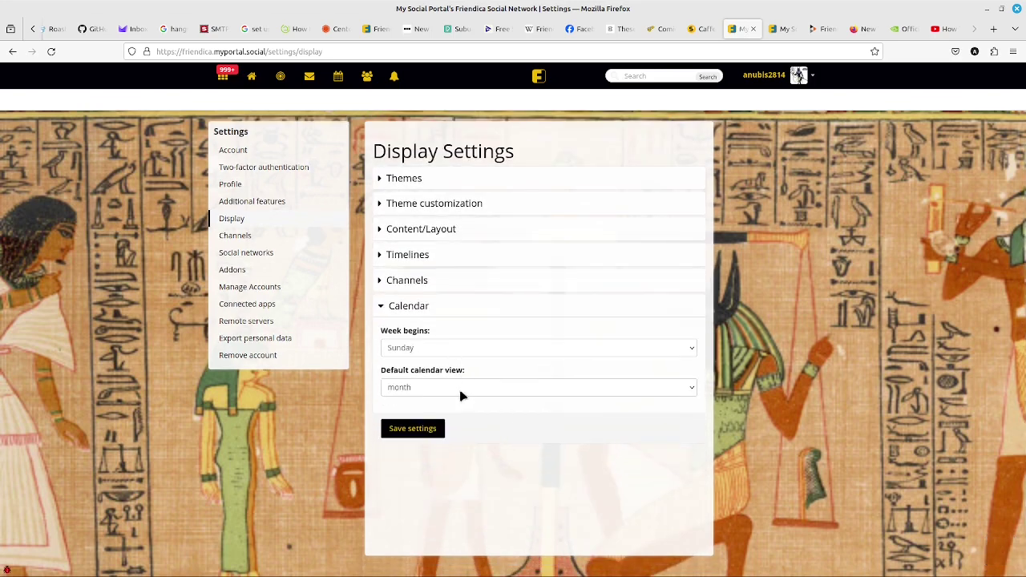
{"action": "left_click", "coordinate": [408, 426]}
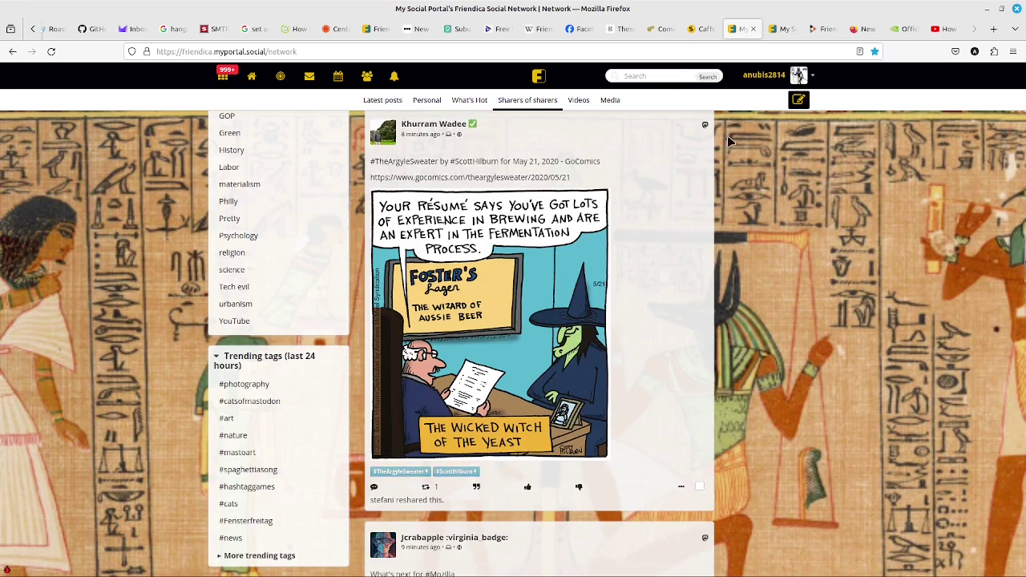
Start a new post and click into its title field, dismissing the suggestions.
{"action": "left_click", "coordinate": [803, 102]}
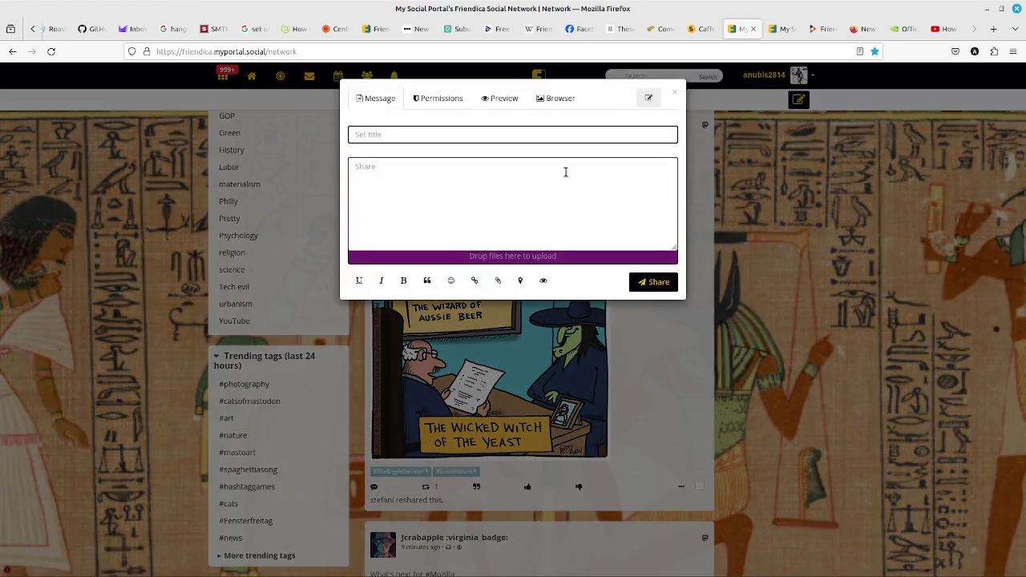
{"action": "left_click", "coordinate": [372, 136]}
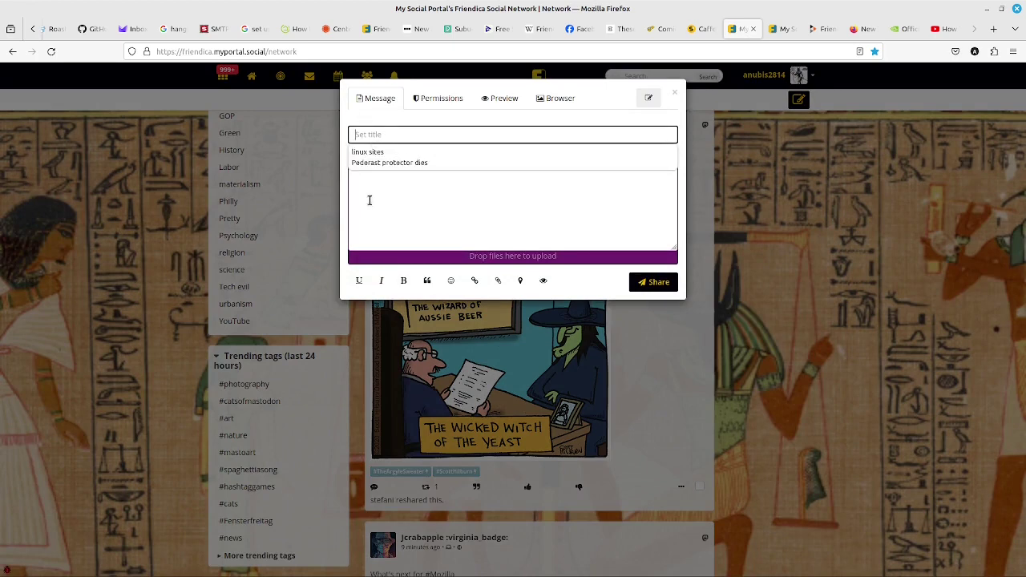
{"action": "left_click", "coordinate": [404, 125]}
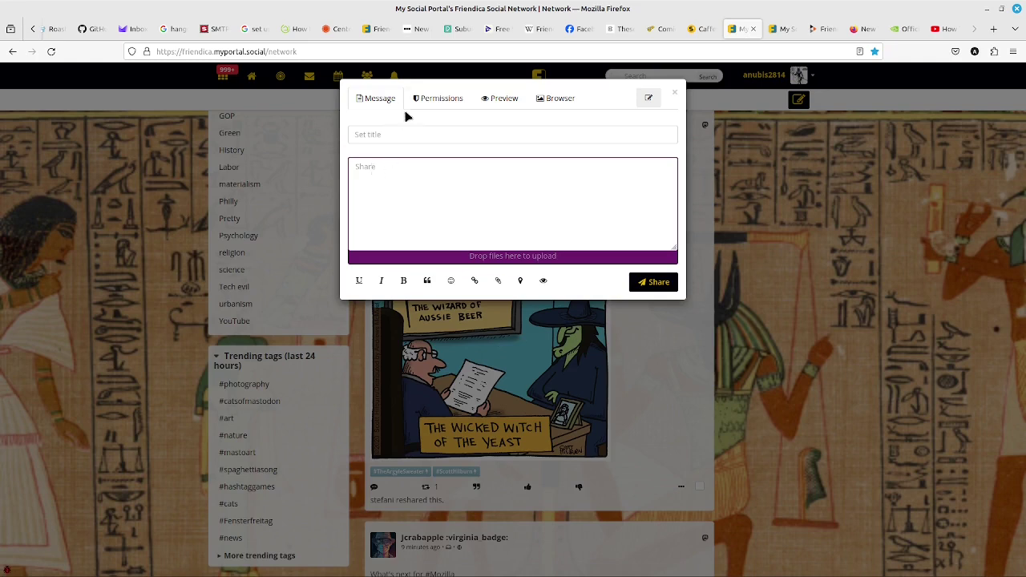
Make the post Limited/Private, replacing Followers with the 4. Science circle.
{"action": "left_click", "coordinate": [422, 100]}
{"action": "left_click", "coordinate": [361, 206]}
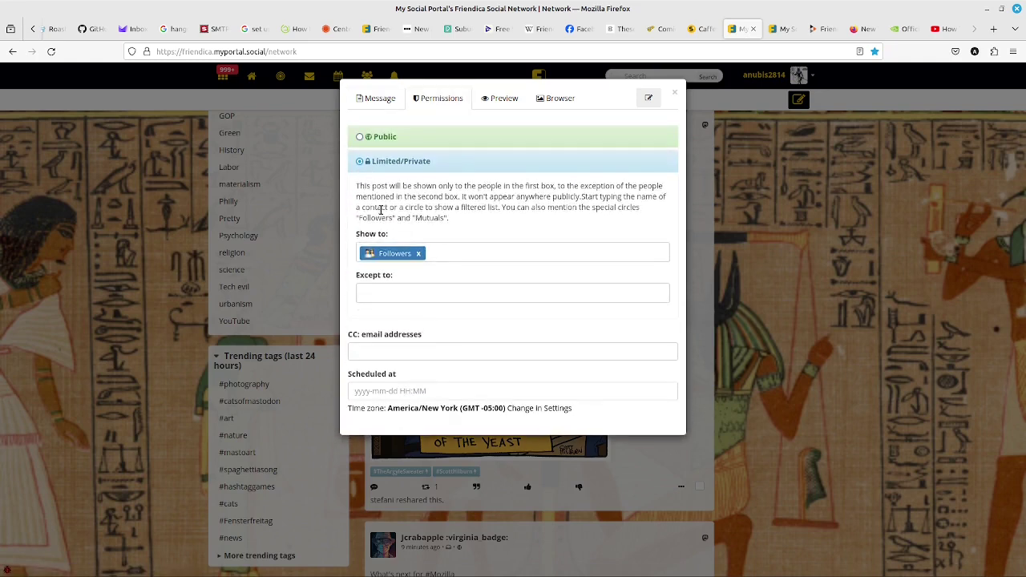
{"action": "left_click", "coordinate": [419, 254]}
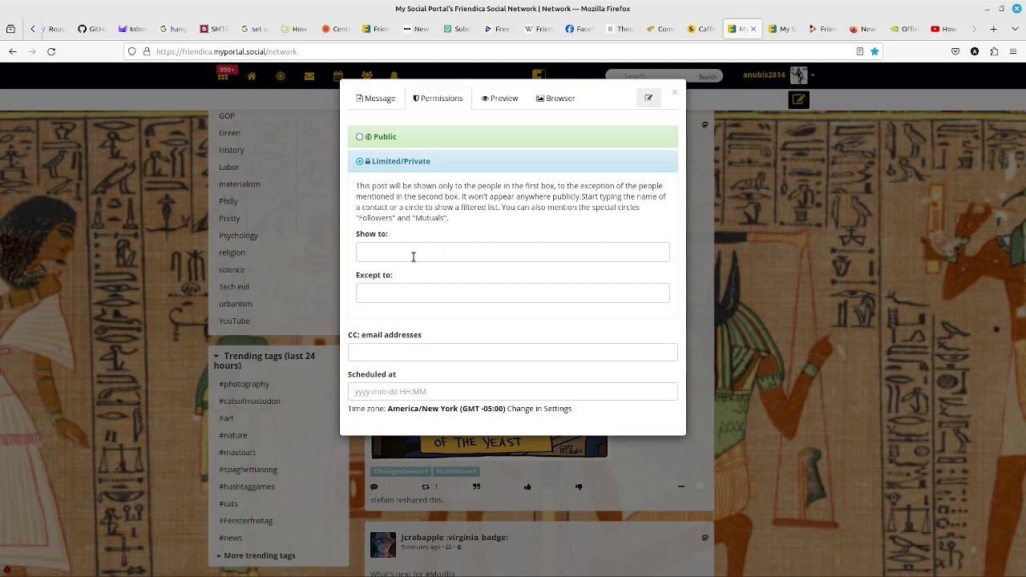
{"action": "type", "text": "s"}
{"action": "left_click", "coordinate": [424, 279]}
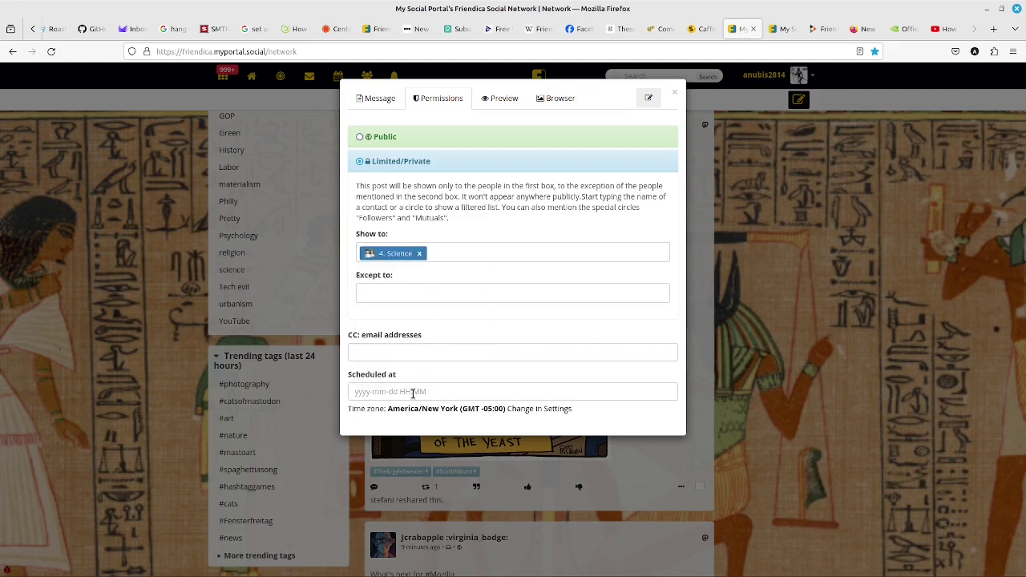
Look at the Preview and Browser tabs, then return to the Message tab.
{"action": "left_click", "coordinate": [501, 100]}
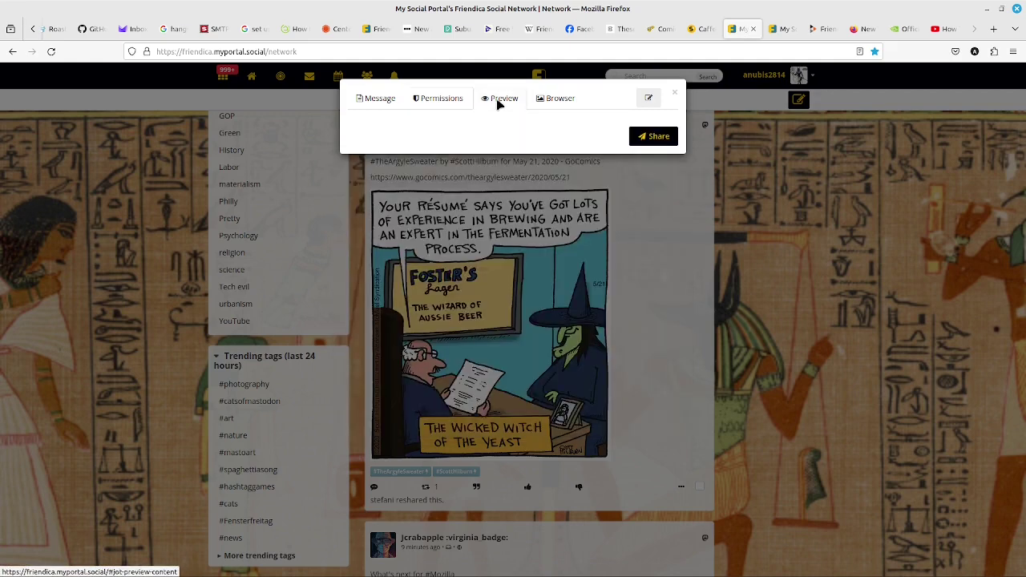
{"action": "left_click", "coordinate": [538, 99]}
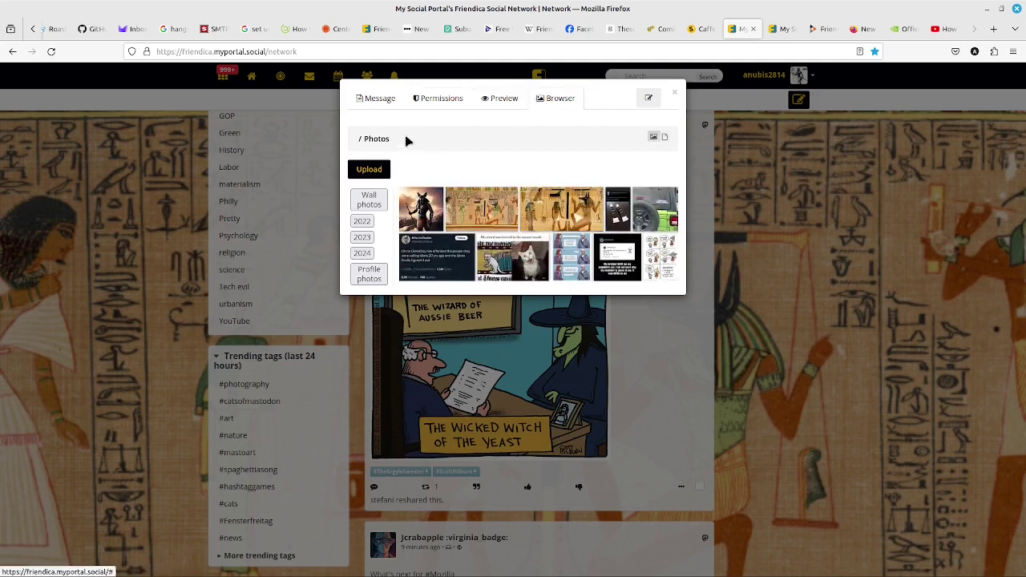
{"action": "left_click", "coordinate": [383, 103]}
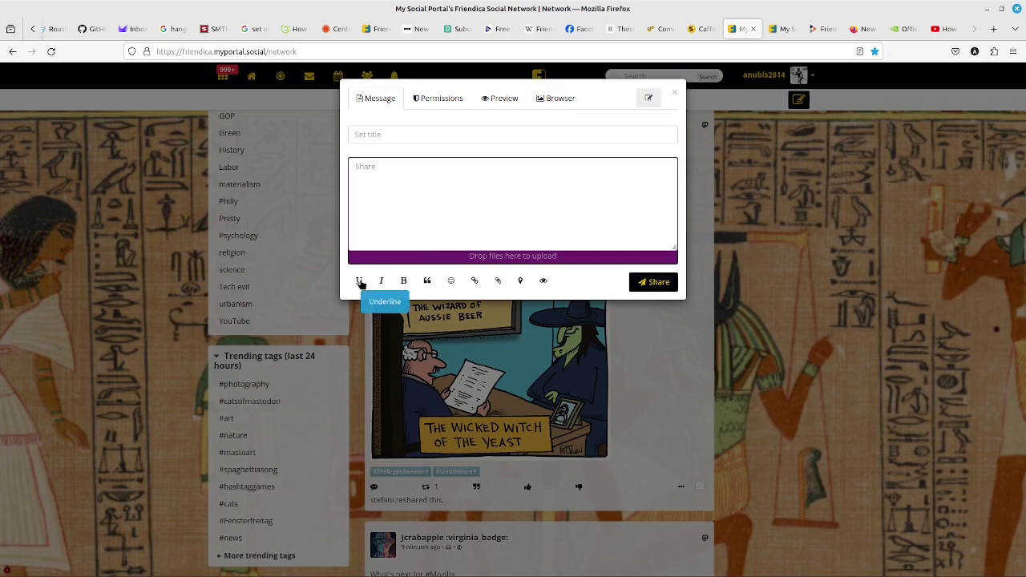
Insert underline, italic, bold and quote tags, open the emoji picker, and cancel the link prompt.
{"action": "left_click", "coordinate": [360, 282]}
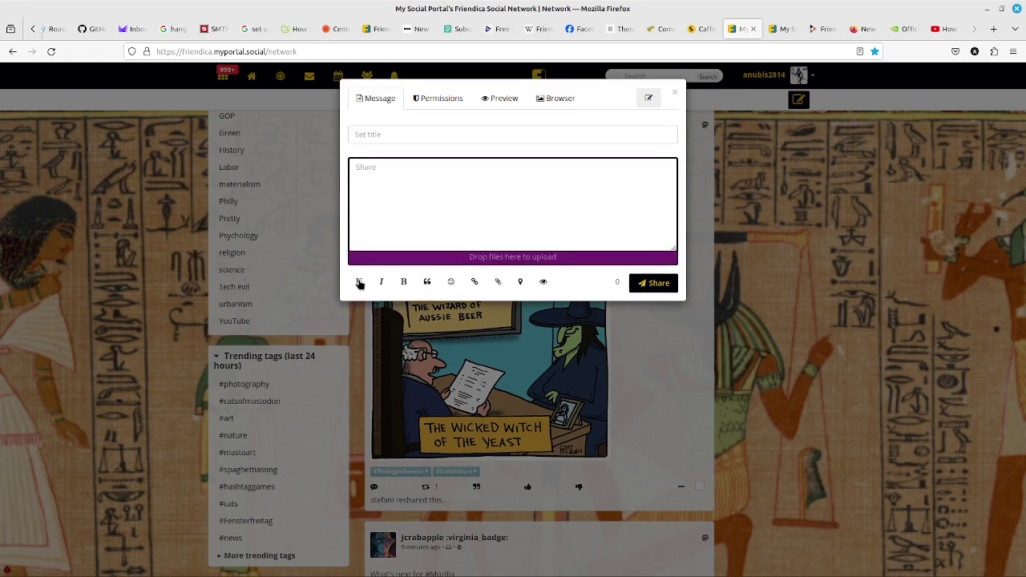
{"action": "left_click", "coordinate": [381, 281]}
{"action": "left_click", "coordinate": [403, 281]}
{"action": "left_click", "coordinate": [427, 283]}
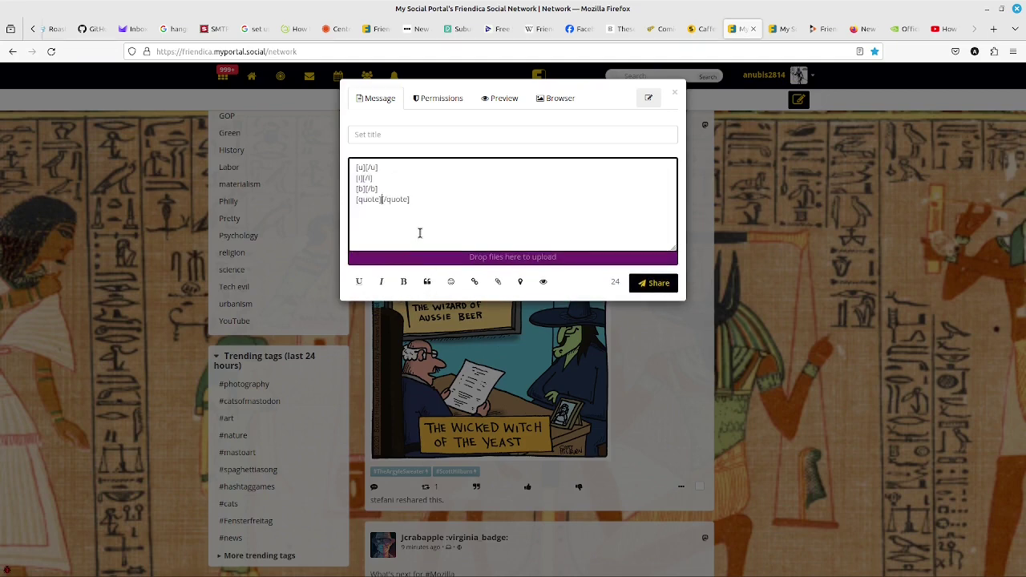
{"action": "left_click", "coordinate": [450, 281]}
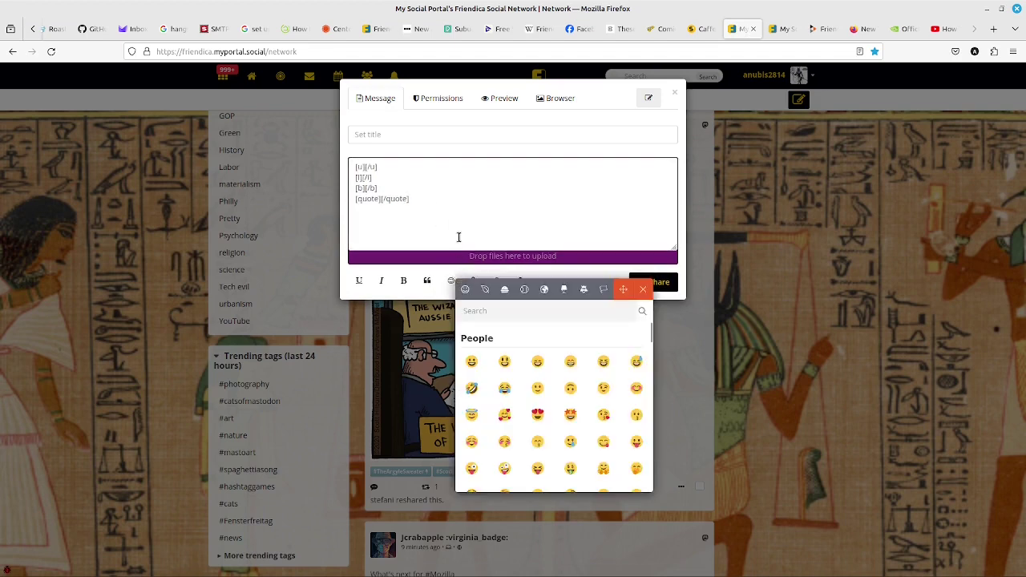
{"action": "left_click", "coordinate": [476, 282]}
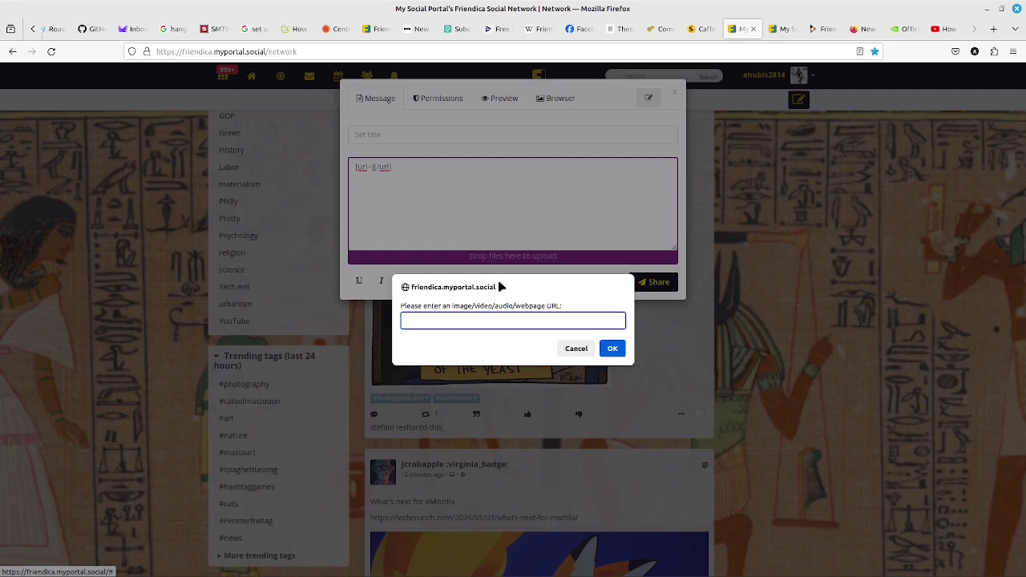
{"action": "left_click", "coordinate": [574, 349]}
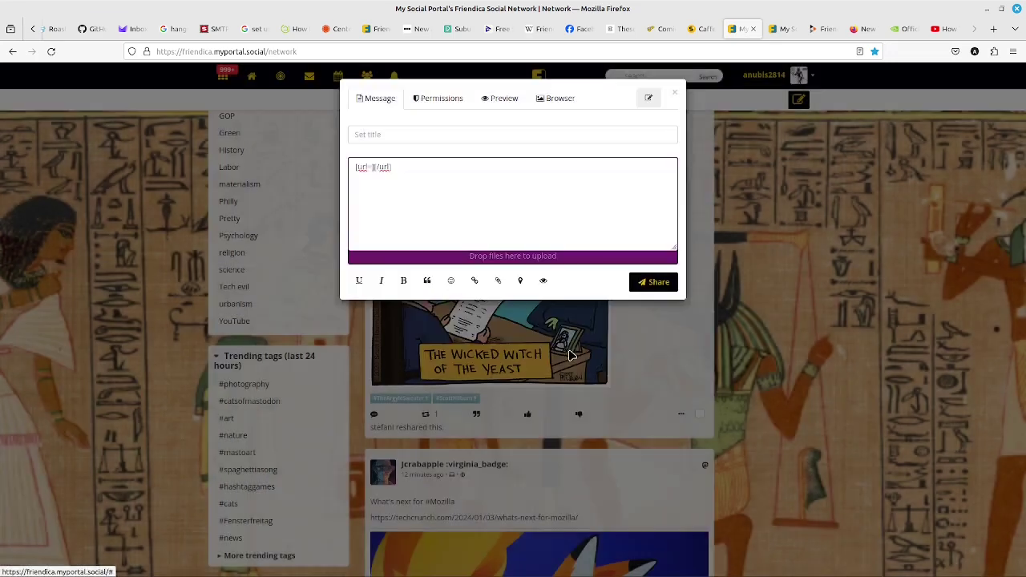
Cancel the location prompt, insert an abstract block, then select and delete the message text.
{"action": "left_click", "coordinate": [519, 282]}
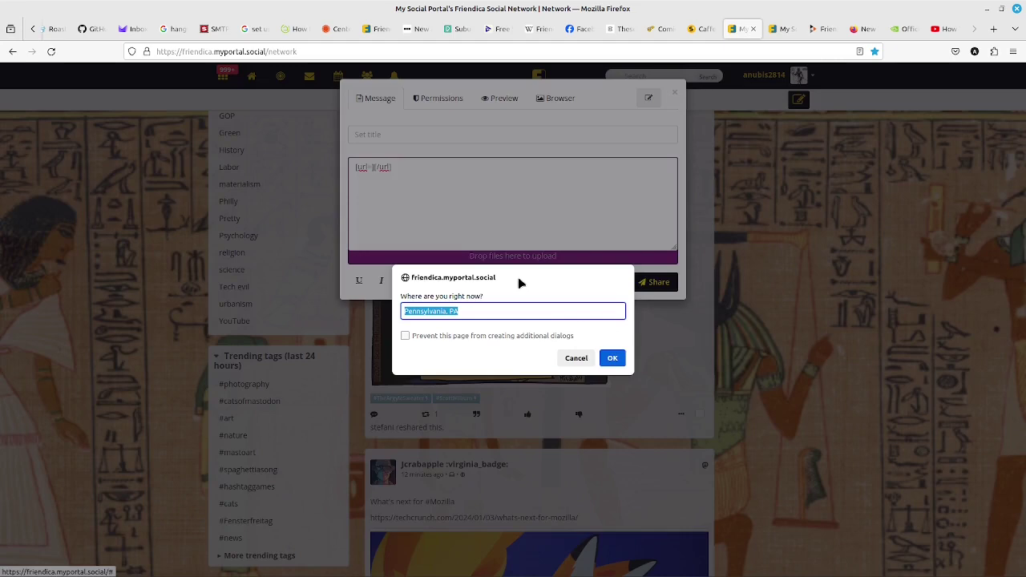
{"action": "left_click", "coordinate": [576, 358]}
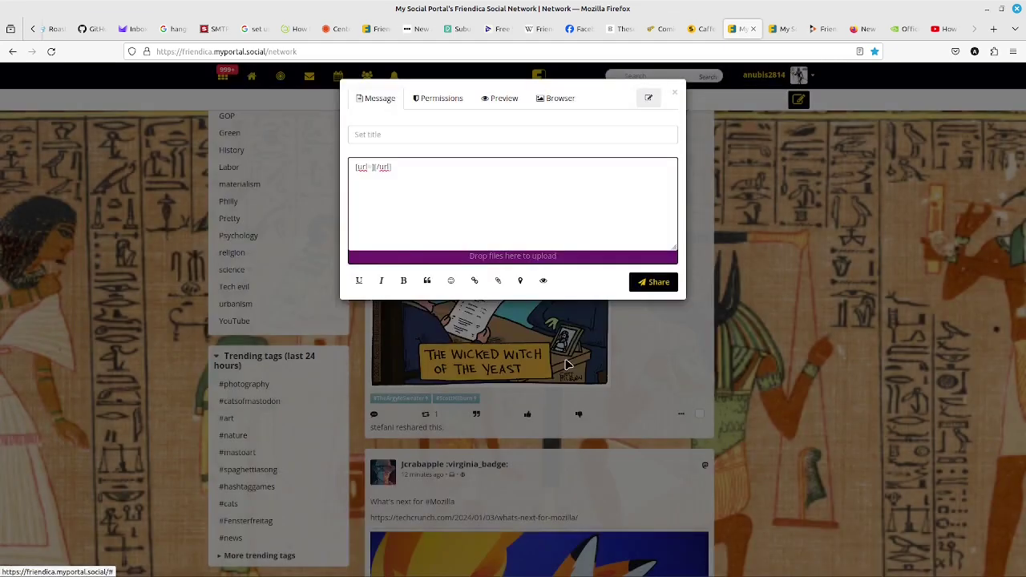
{"action": "left_click", "coordinate": [544, 282]}
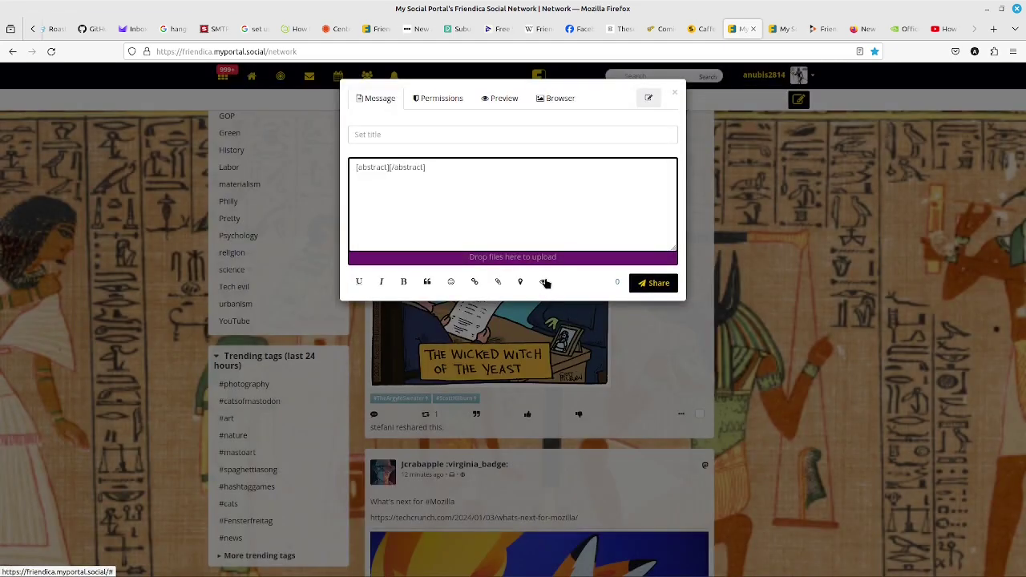
{"action": "key", "text": "ctrl+a"}
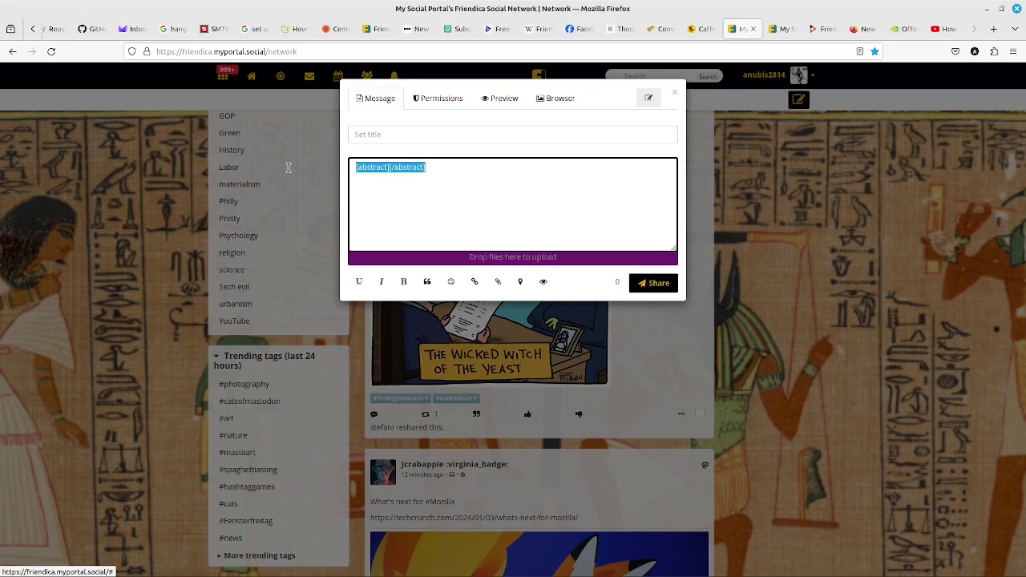
{"action": "key", "text": "BackSpace"}
Paste the uploaded image BBCode and caption it 'Twitter bird sweating as people leave for mastodon.'.
{"action": "right_click", "coordinate": [446, 173]}
{"action": "left_click", "coordinate": [440, 219]}
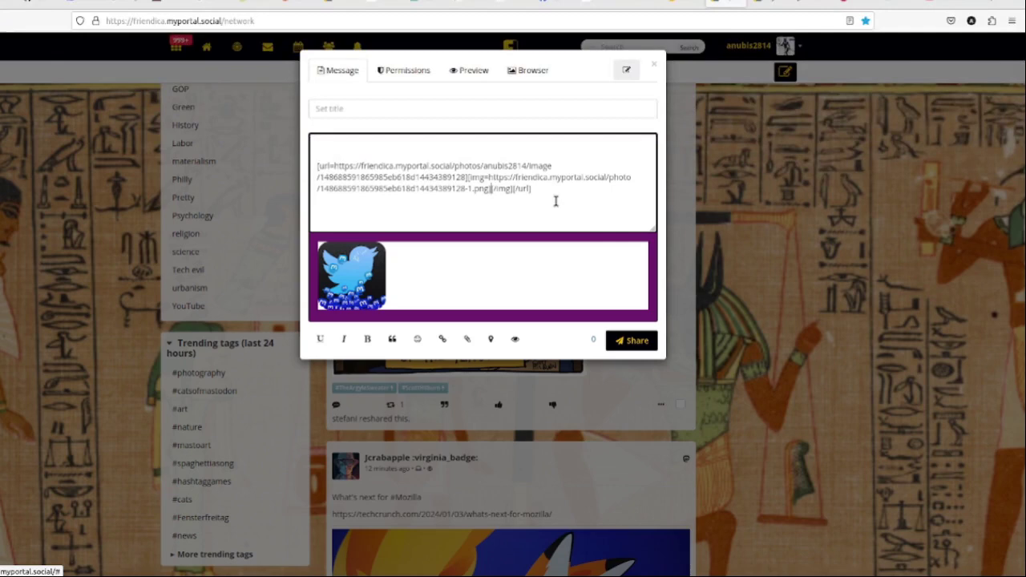
{"action": "type", "text": "Twitte"}
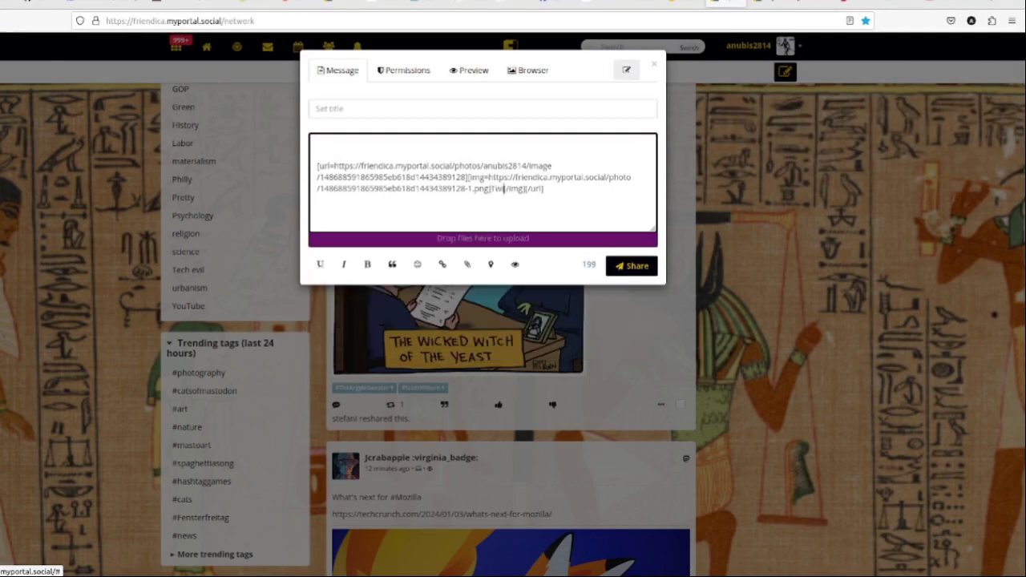
{"action": "type", "text": "r bird sw"}
{"action": "type", "text": "eating "}
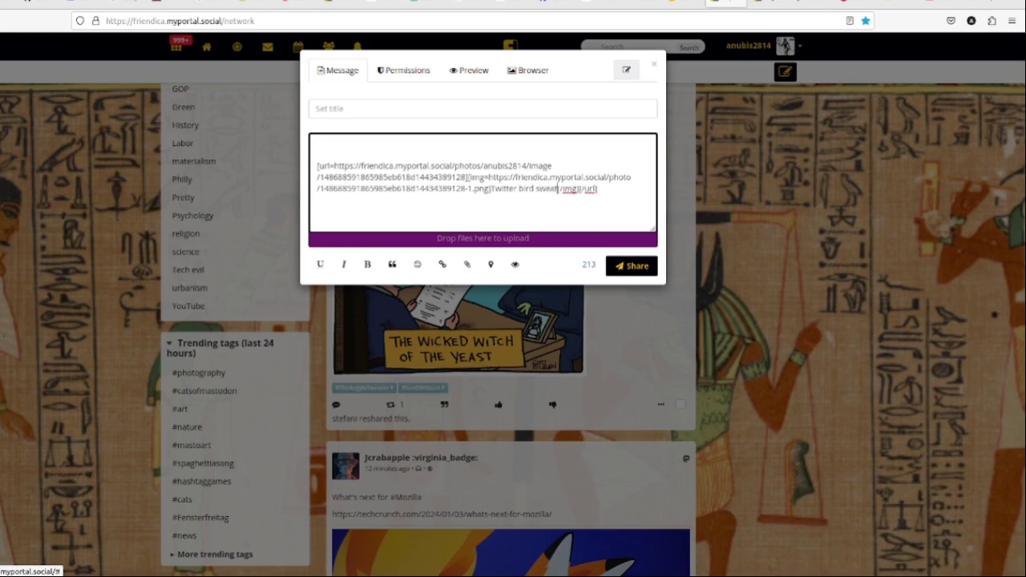
{"action": "type", "text": "as people leave "}
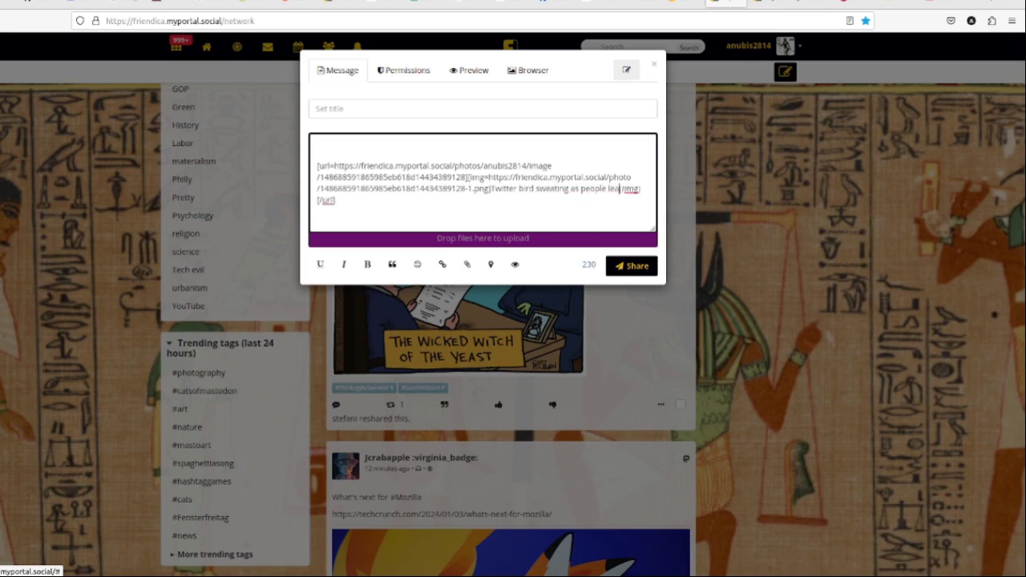
{"action": "type", "text": "for "}
{"action": "type", "text": "mastodon"}
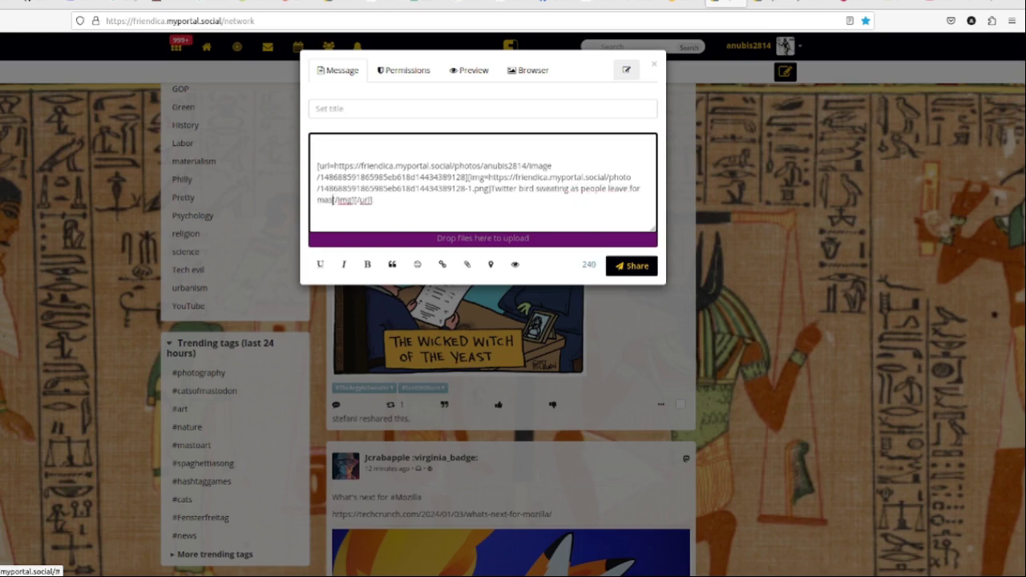
{"action": "type", "text": "."}
{"action": "left_click", "coordinate": [653, 64]}
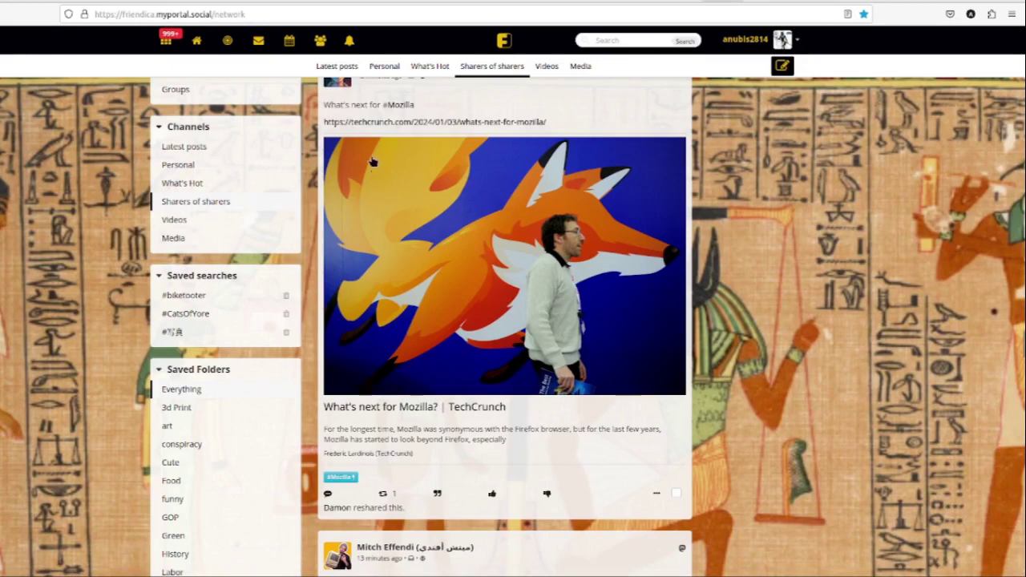
{"action": "scroll", "coordinate": [395, 199], "scroll_direction": "up", "scroll_amount": 3}
{"action": "mouse_move", "coordinate": [393, 198]}
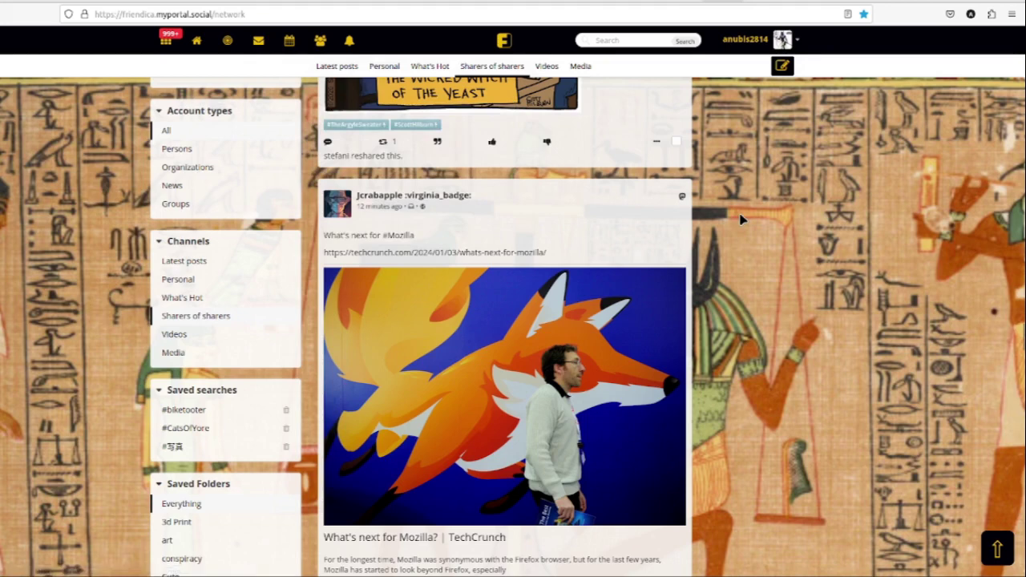
{"action": "scroll", "coordinate": [741, 219], "scroll_direction": "down", "scroll_amount": 1}
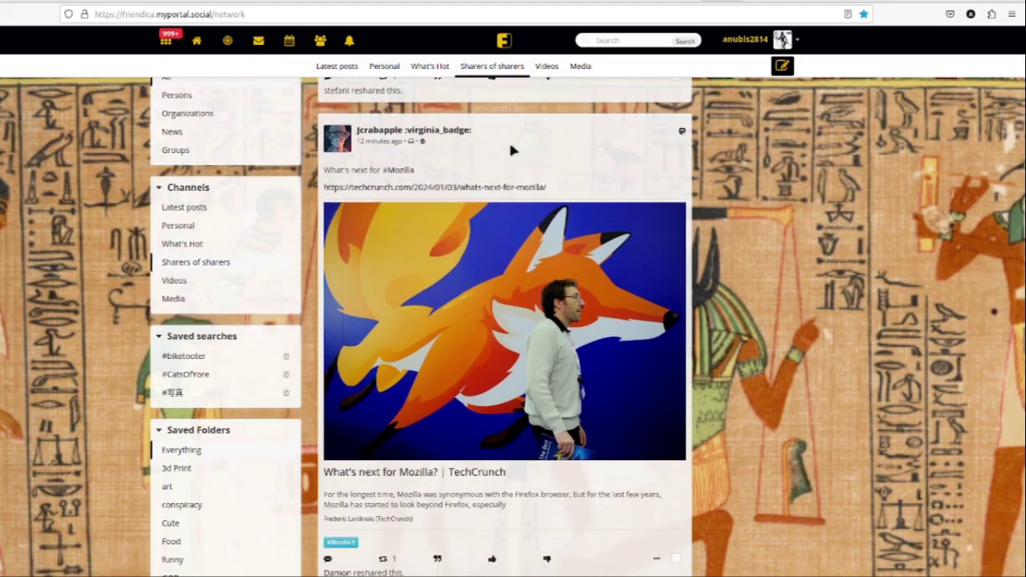
{"action": "mouse_move", "coordinate": [462, 133]}
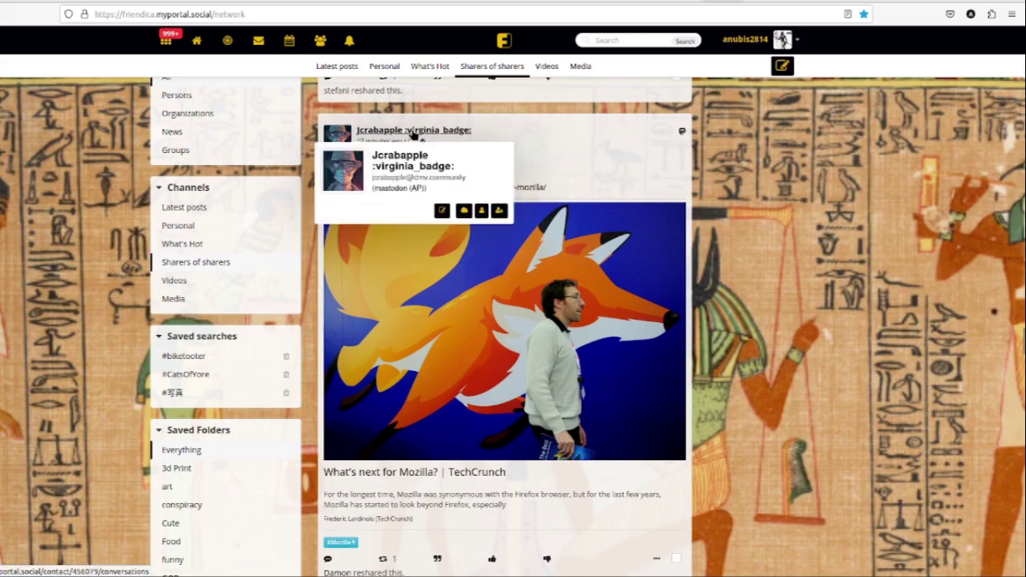
{"action": "scroll", "coordinate": [664, 272], "scroll_direction": "down", "scroll_amount": 2}
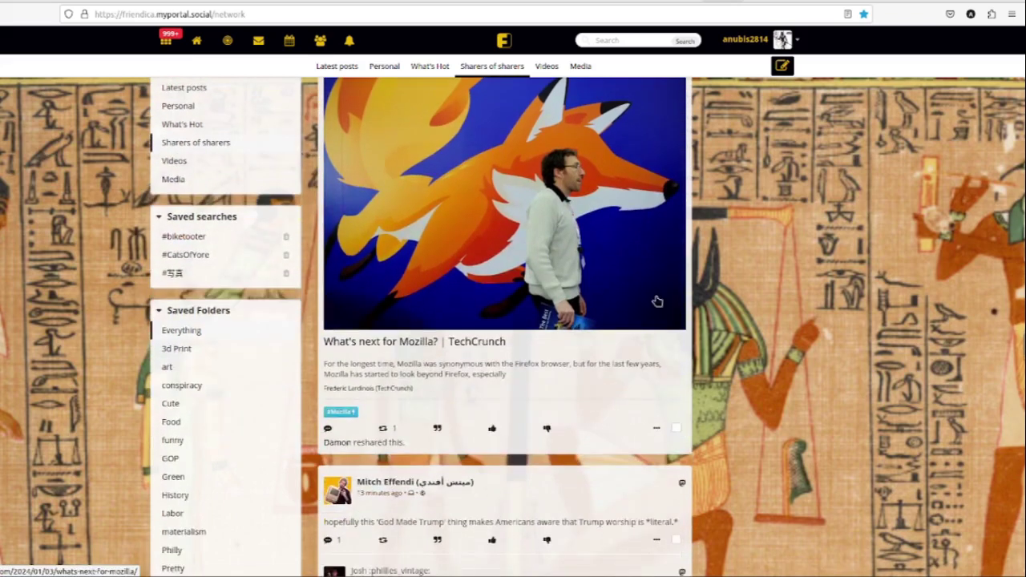
From the Mozilla post's action menu, try Save to folder, then close it without choosing a folder.
{"action": "left_click", "coordinate": [655, 430]}
{"action": "scroll", "coordinate": [659, 401], "scroll_direction": "down", "scroll_amount": 2}
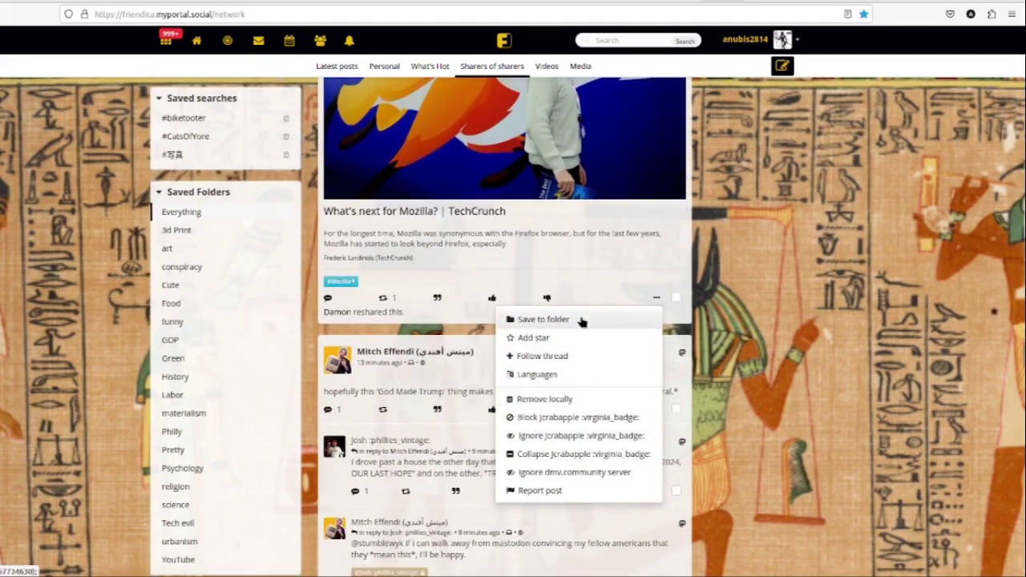
{"action": "left_click", "coordinate": [582, 321]}
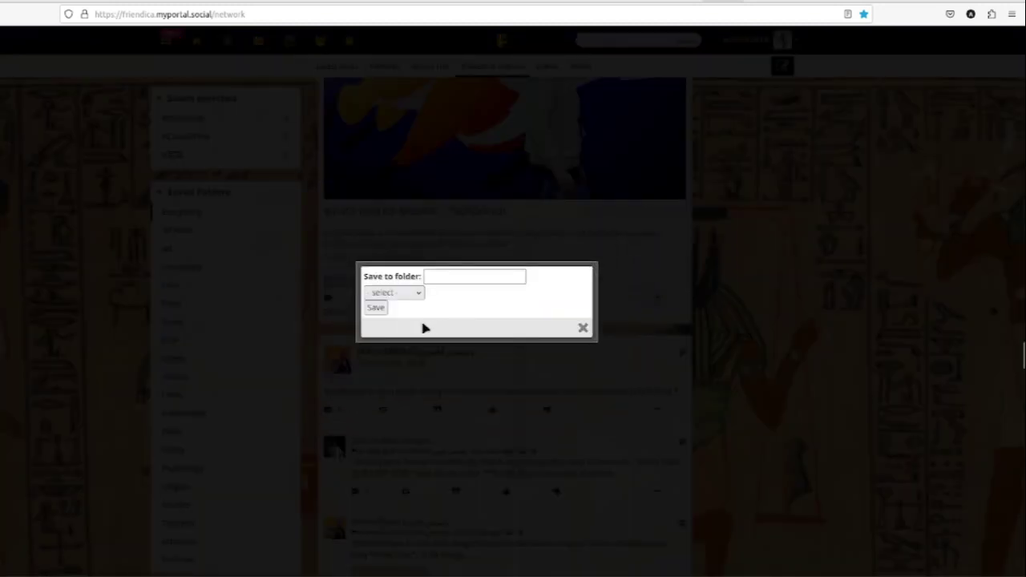
{"action": "left_click", "coordinate": [409, 296]}
{"action": "left_click", "coordinate": [409, 296]}
{"action": "left_click", "coordinate": [409, 296]}
{"action": "left_click", "coordinate": [409, 296]}
{"action": "left_click", "coordinate": [582, 327]}
Check the post's detected languages (English highest at 0.31873), then reopen its action menu.
{"action": "left_click", "coordinate": [657, 299]}
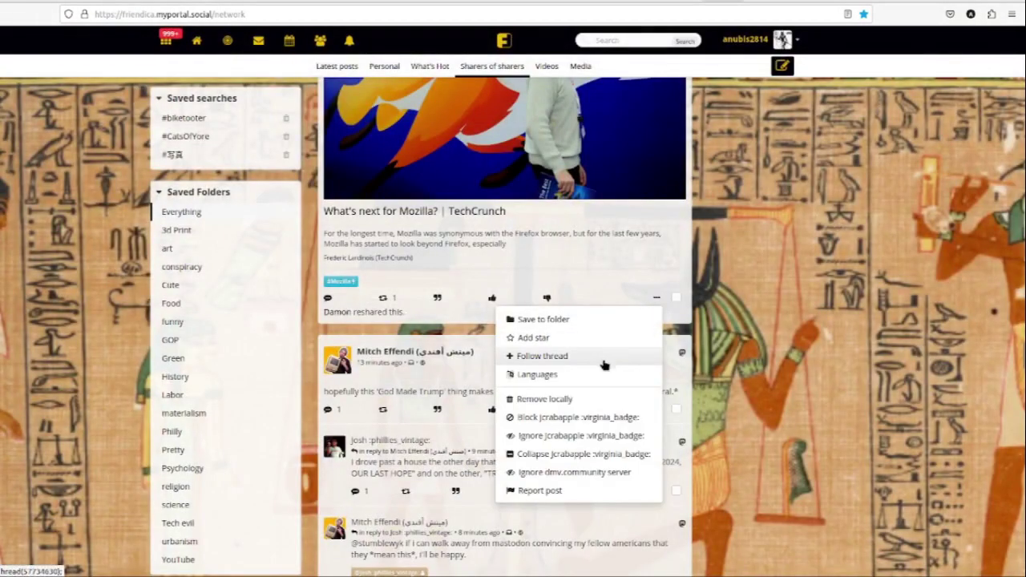
{"action": "left_click", "coordinate": [593, 374]}
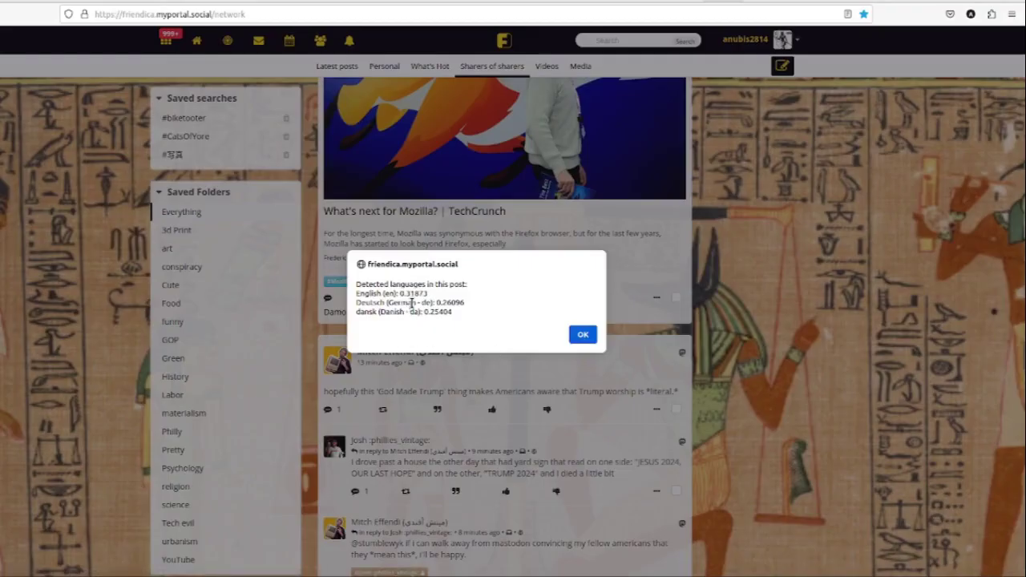
{"action": "left_click", "coordinate": [583, 334]}
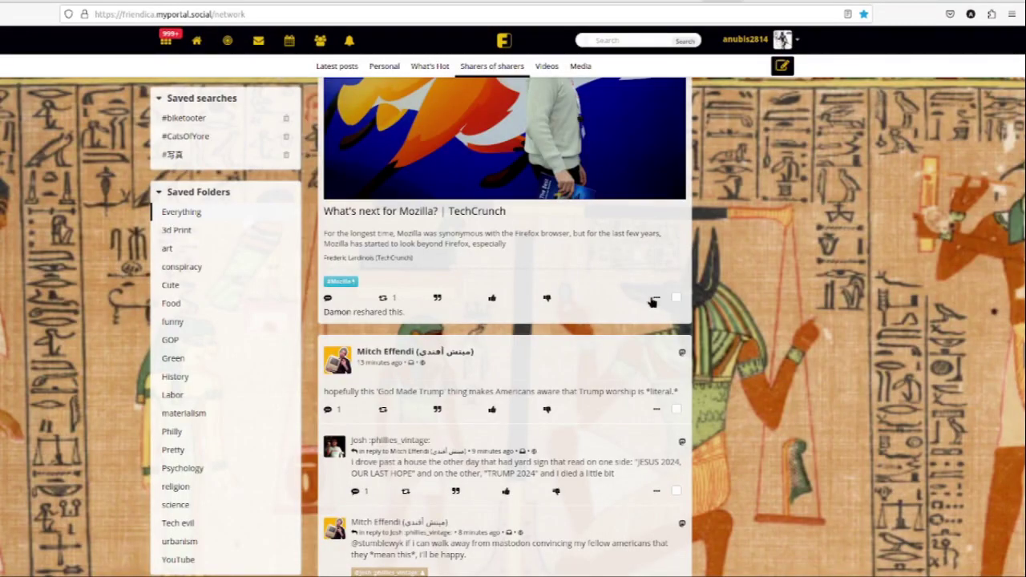
{"action": "left_click", "coordinate": [656, 300]}
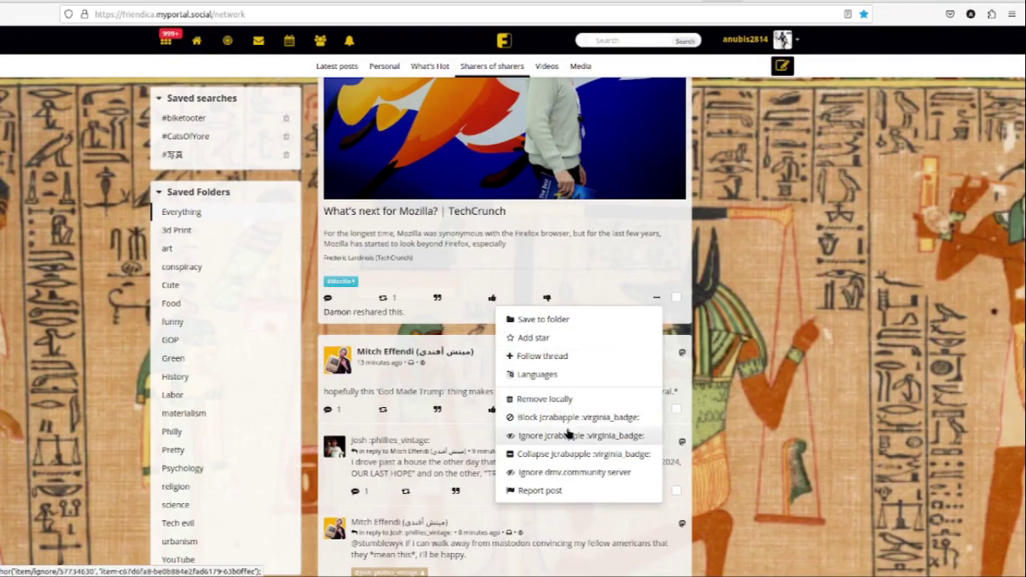
Look over the Report post form's categories, then open Directory from the avatar menu.
{"action": "left_click", "coordinate": [568, 493]}
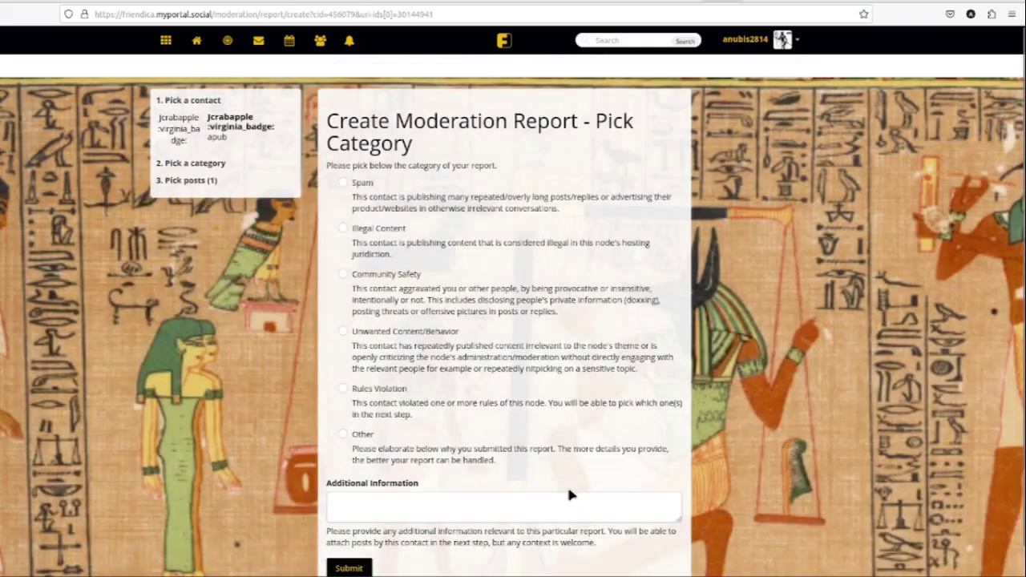
{"action": "scroll", "coordinate": [570, 435], "scroll_direction": "down", "scroll_amount": 1}
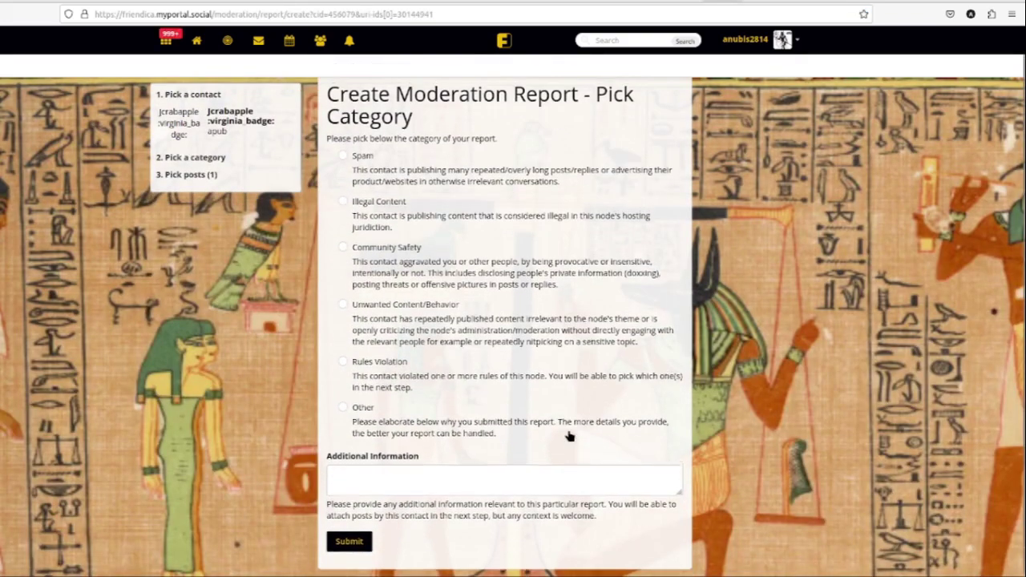
{"action": "scroll", "coordinate": [569, 435], "scroll_direction": "up", "scroll_amount": 1}
{"action": "scroll", "coordinate": [393, 273], "scroll_direction": "down", "scroll_amount": 1}
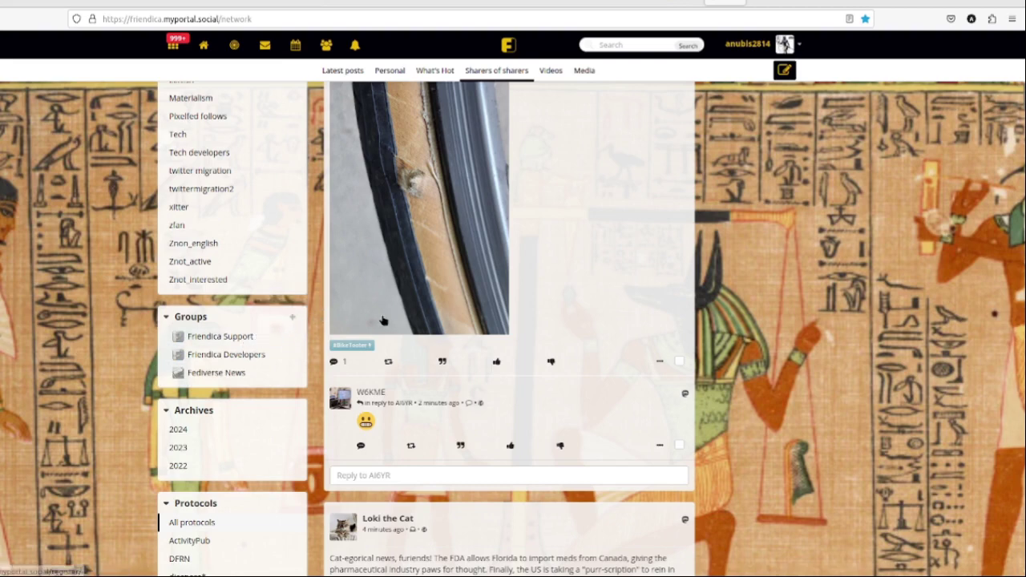
{"action": "left_click", "coordinate": [793, 45]}
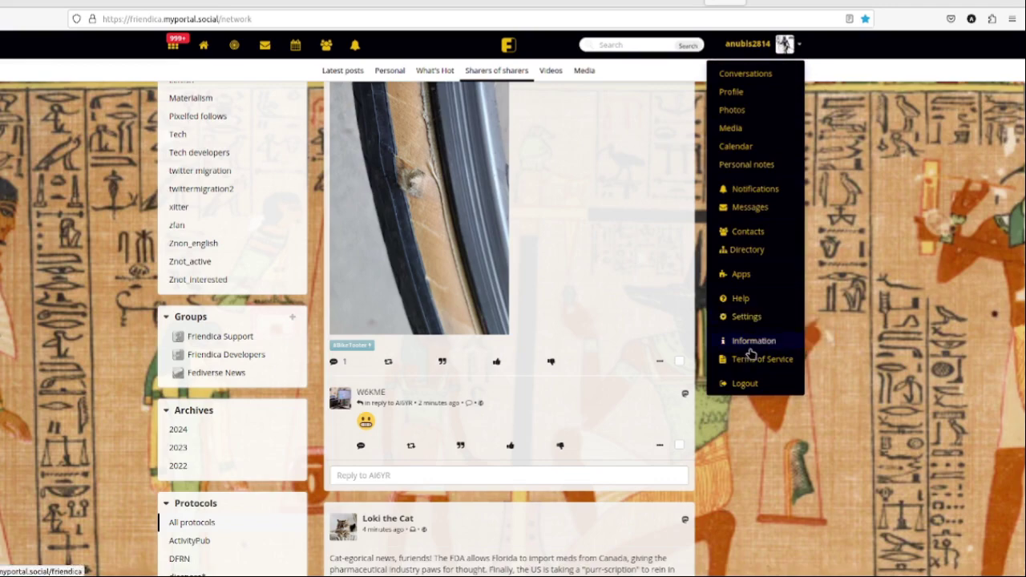
{"action": "left_click", "coordinate": [747, 250]}
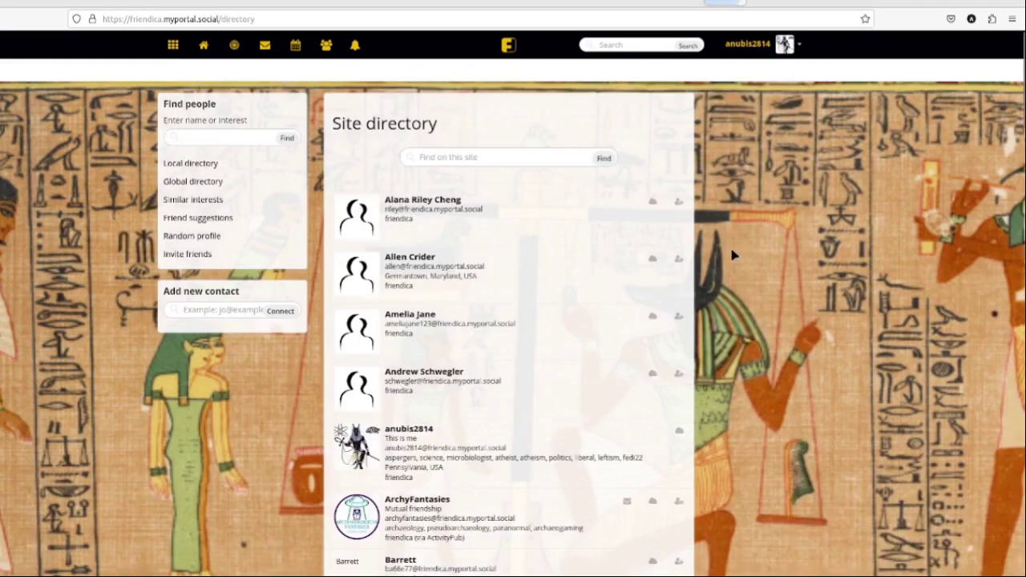
In the global directory's Groups list, follow Recover from Religions and enter your WebFinger address.
{"action": "left_click", "coordinate": [191, 184]}
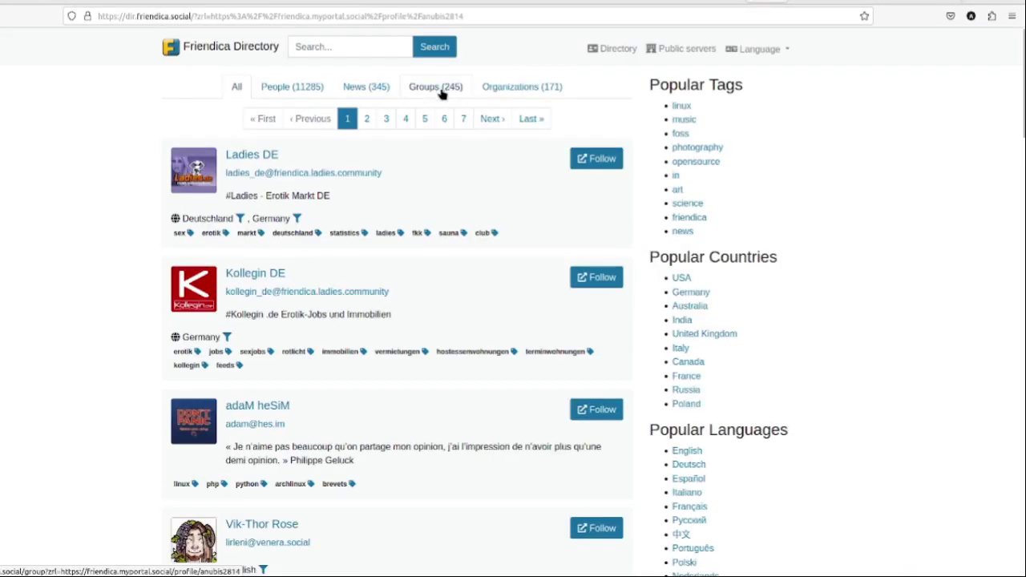
{"action": "left_click", "coordinate": [439, 88]}
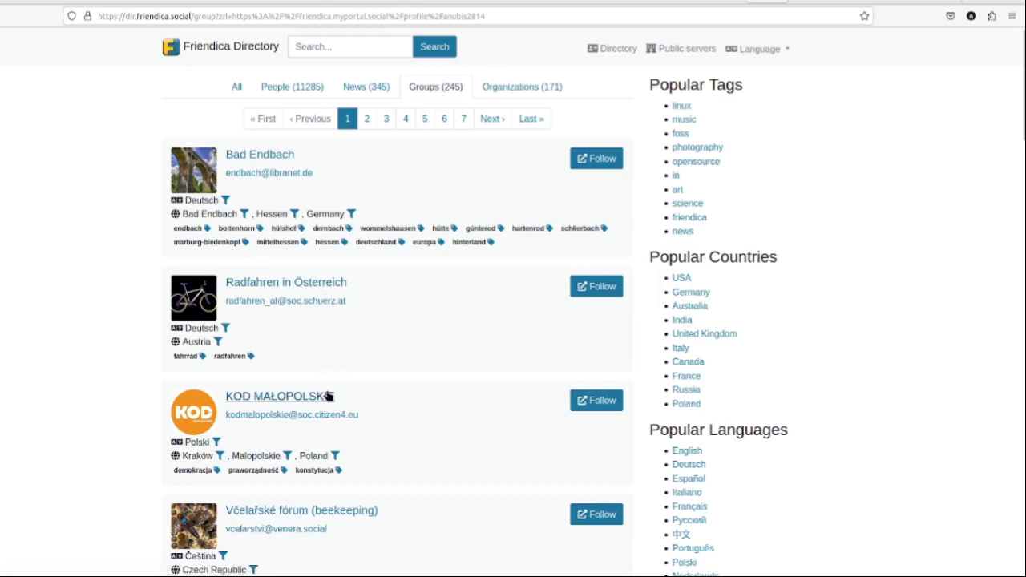
{"action": "scroll", "coordinate": [327, 395], "scroll_direction": "down", "scroll_amount": 8}
{"action": "scroll", "coordinate": [327, 395], "scroll_direction": "down", "scroll_amount": 9}
{"action": "scroll", "coordinate": [327, 395], "scroll_direction": "down", "scroll_amount": 7}
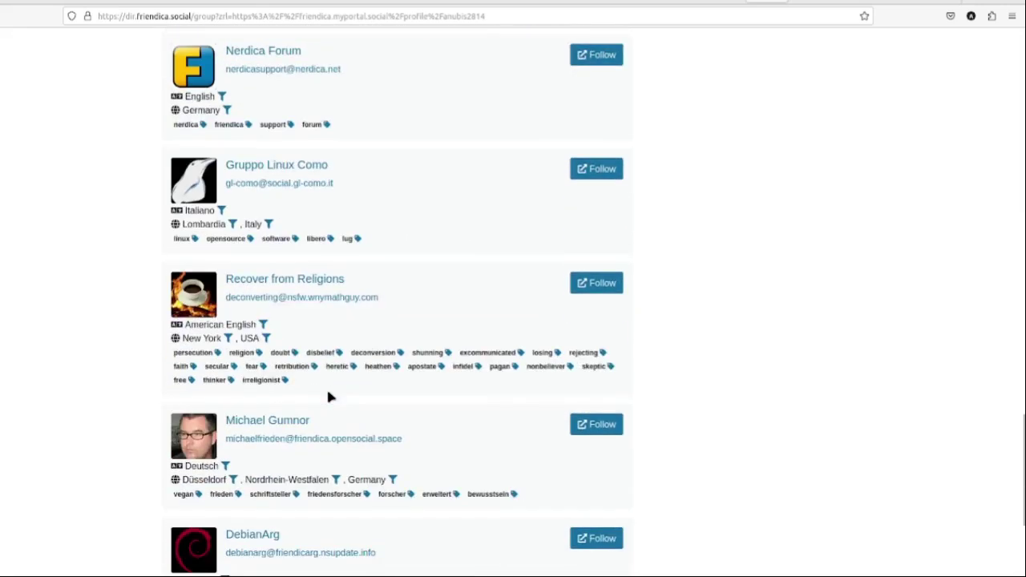
{"action": "scroll", "coordinate": [326, 395], "scroll_direction": "down", "scroll_amount": 4}
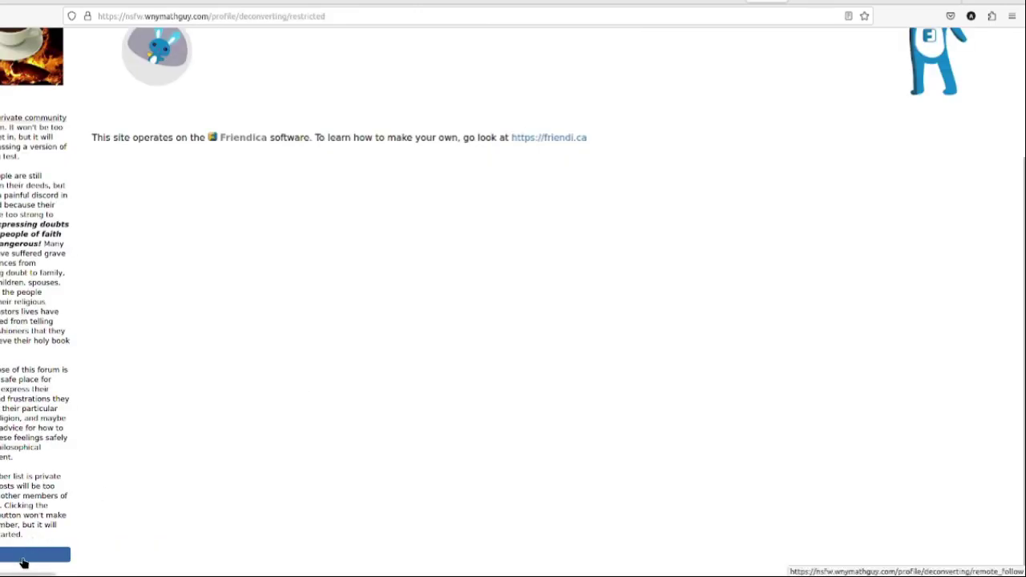
{"action": "left_click", "coordinate": [23, 563]}
{"action": "left_click", "coordinate": [387, 170]}
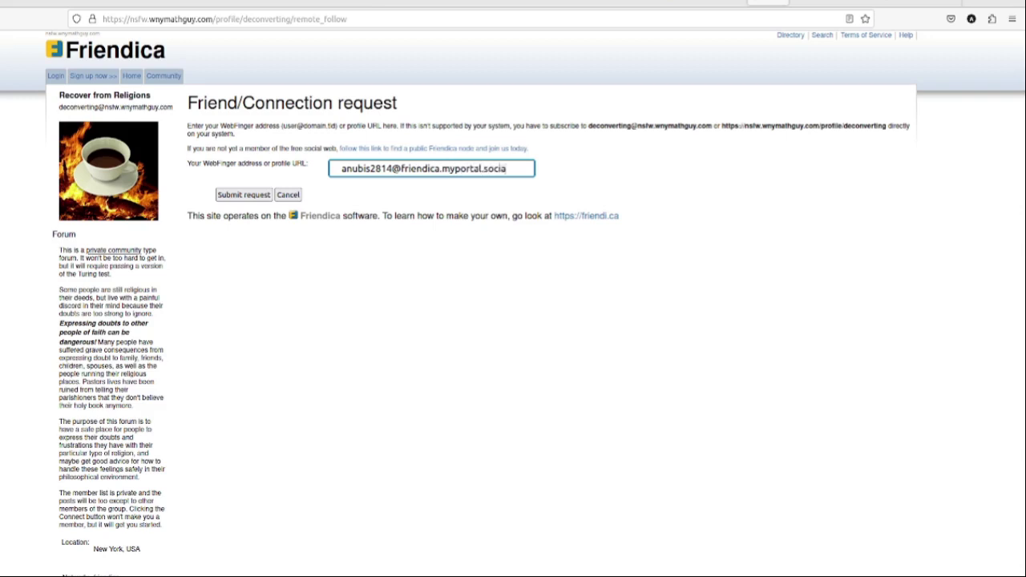
Submit and then cancel the Recover from Religions follow request, and switch to Shotcut.
{"action": "left_click", "coordinate": [244, 196]}
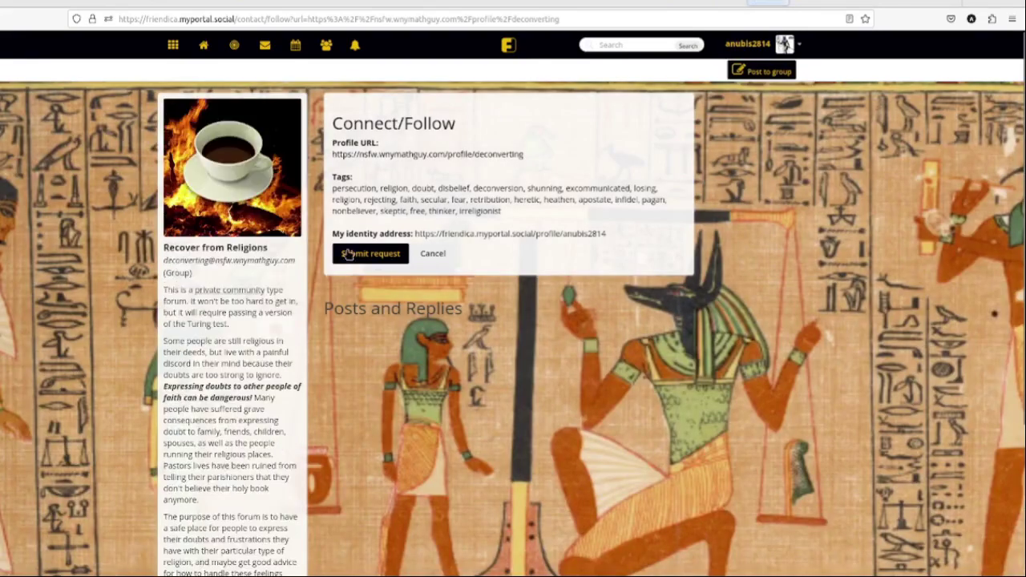
{"action": "scroll", "coordinate": [286, 312], "scroll_direction": "down", "scroll_amount": 3}
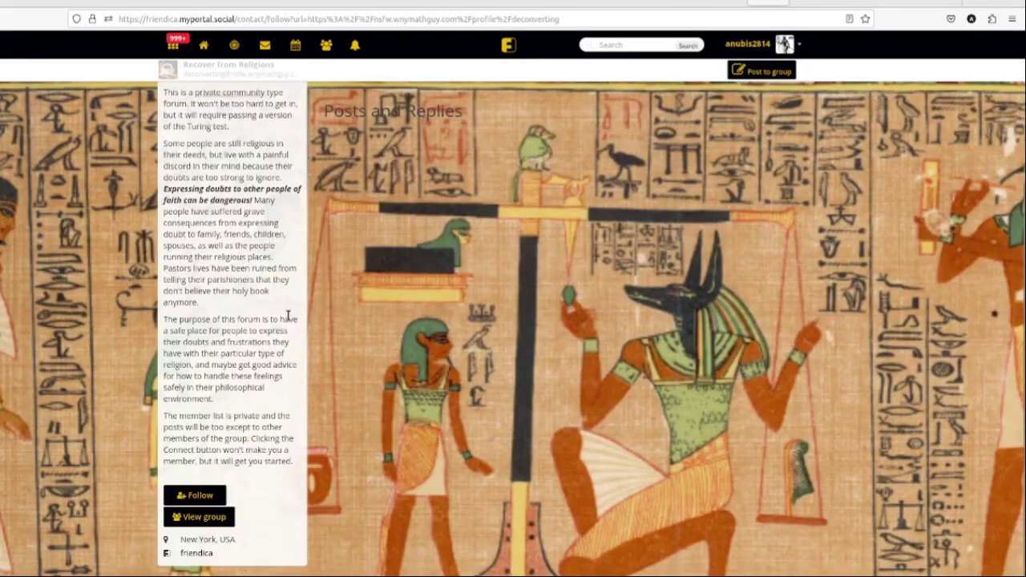
{"action": "scroll", "coordinate": [218, 481], "scroll_direction": "up", "scroll_amount": 3}
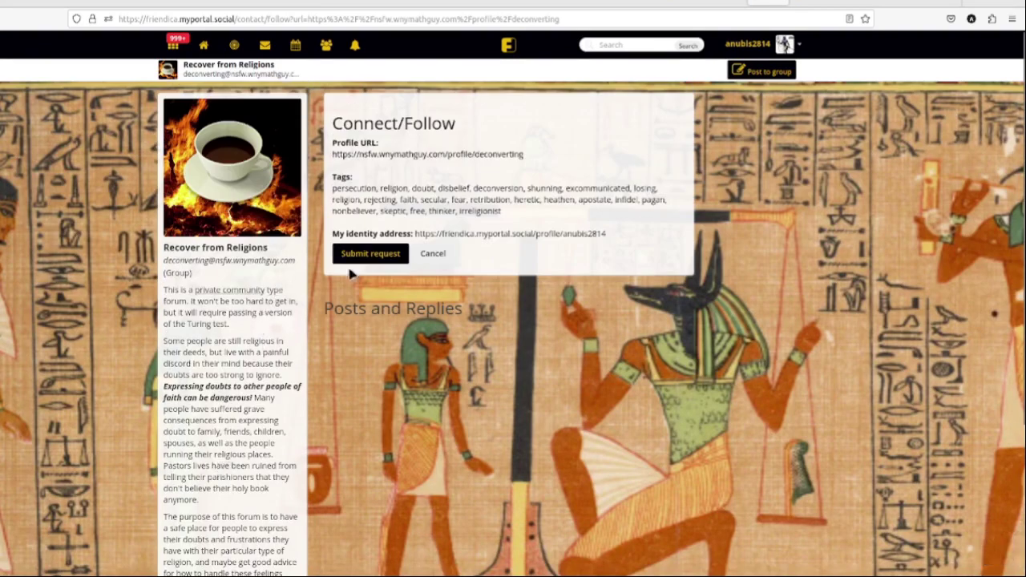
{"action": "left_click", "coordinate": [433, 254]}
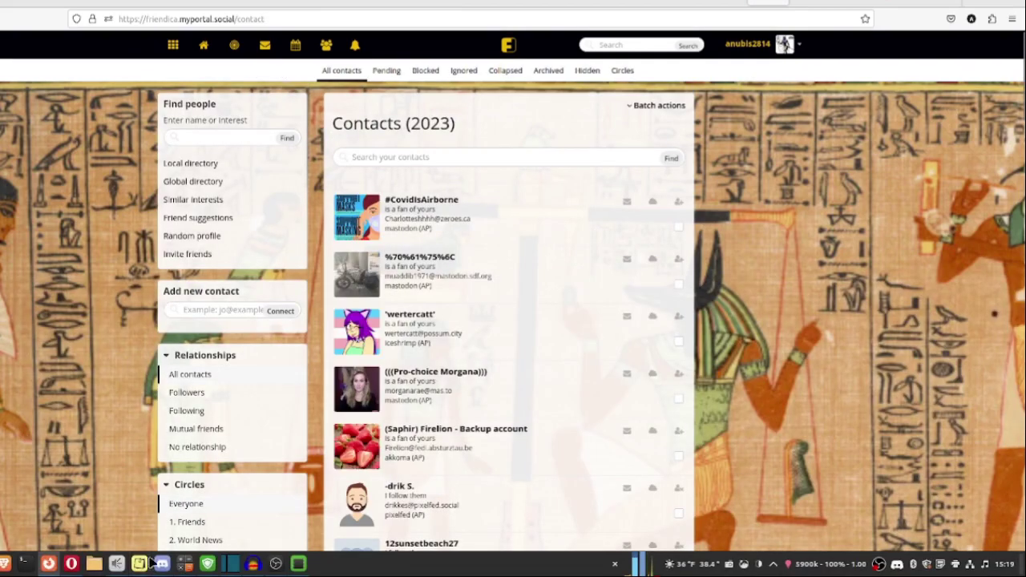
{"action": "mouse_move", "coordinate": [226, 567]}
{"action": "left_click", "coordinate": [227, 567]}
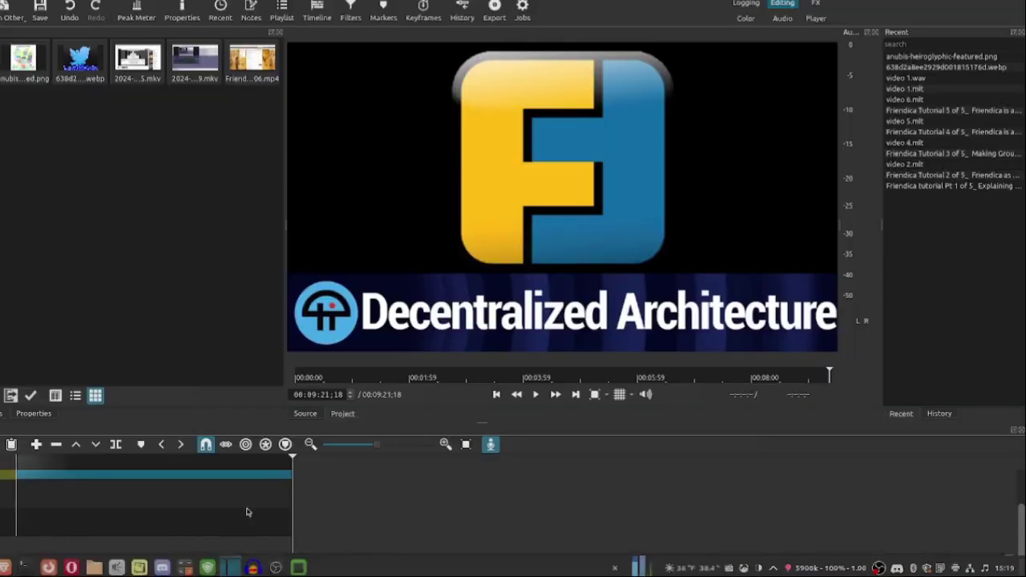